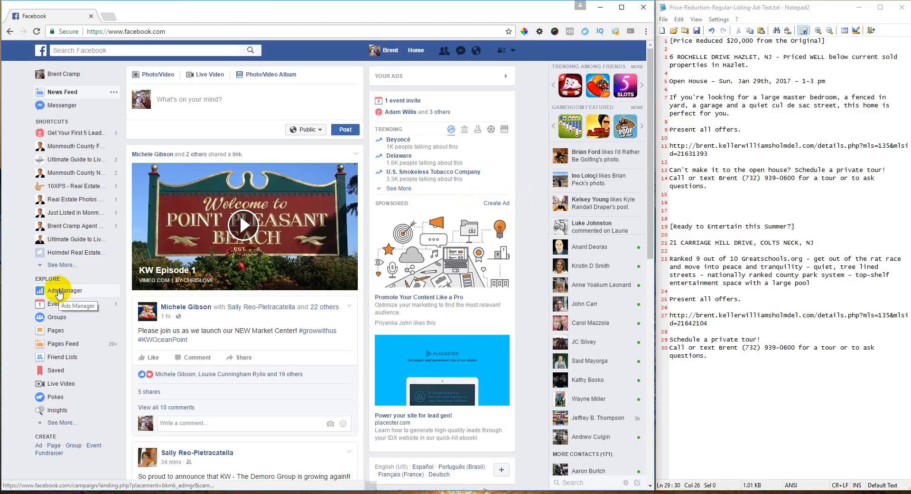
- Open Ads Manager from the Explore section of the Facebook news feed sidebar
click(60, 291)
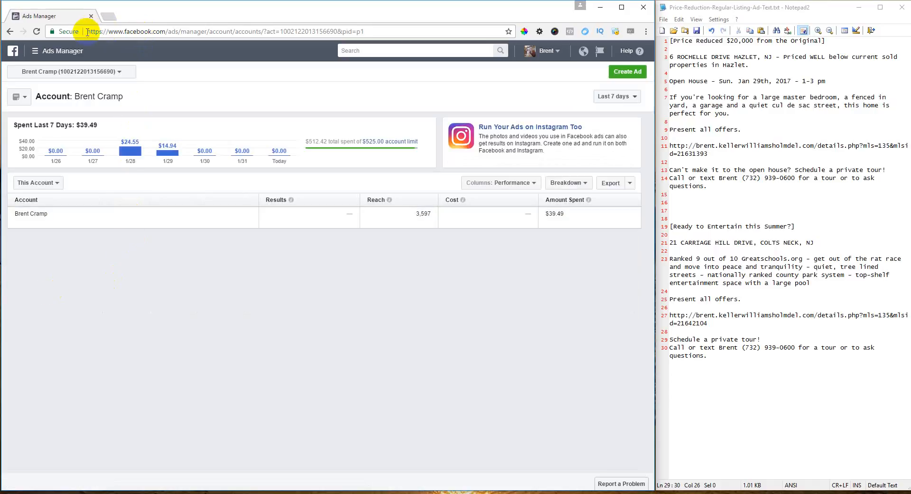
- Switch the This Account level dropdown to All Campaigns to list every campaign
drag(89, 31, 210, 34)
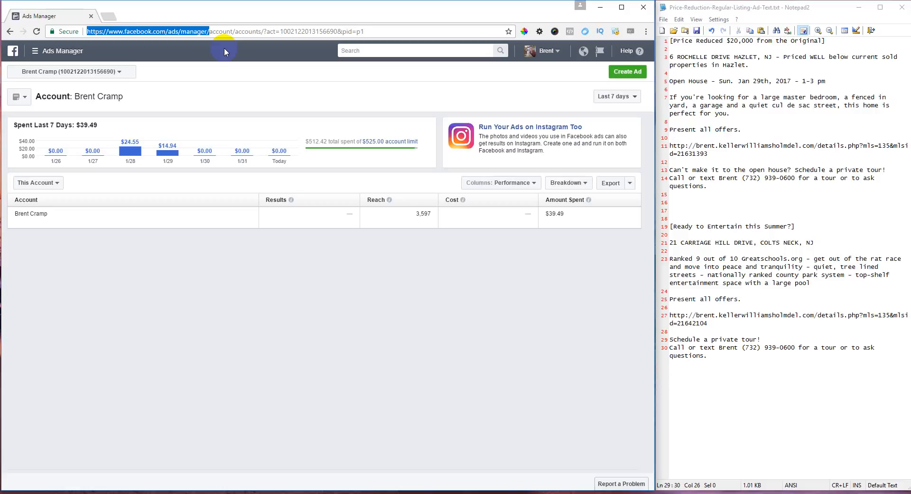
click(56, 185)
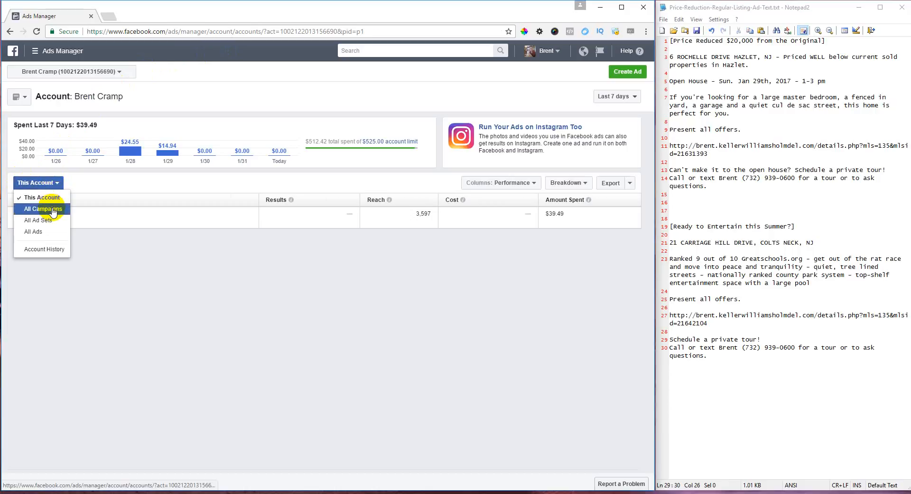
click(53, 212)
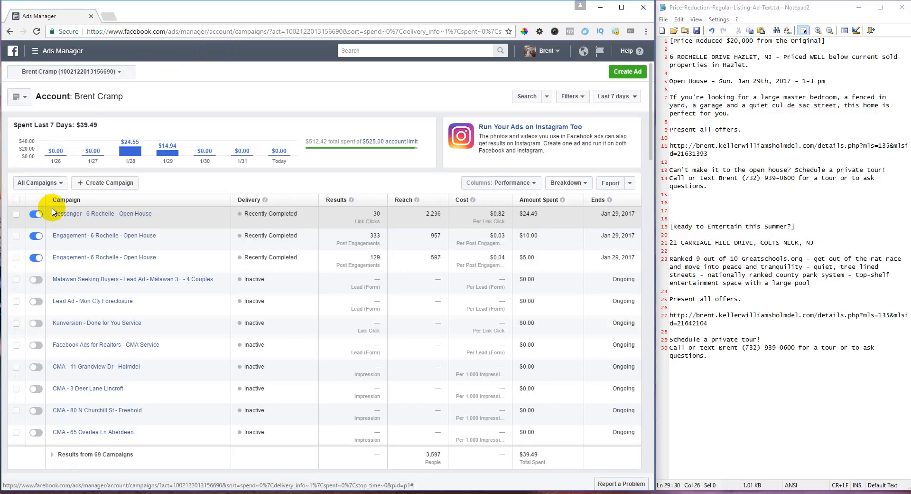
click(629, 72)
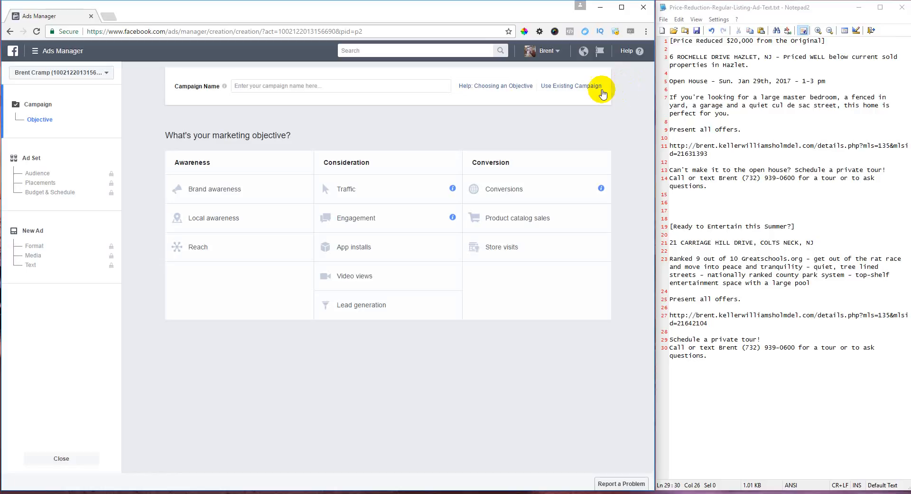
click(388, 196)
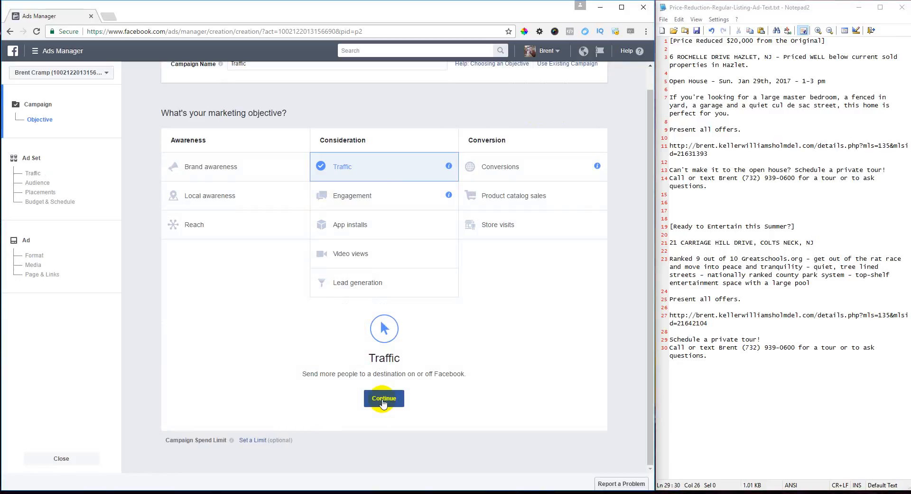
scroll(508, 325, up, 1)
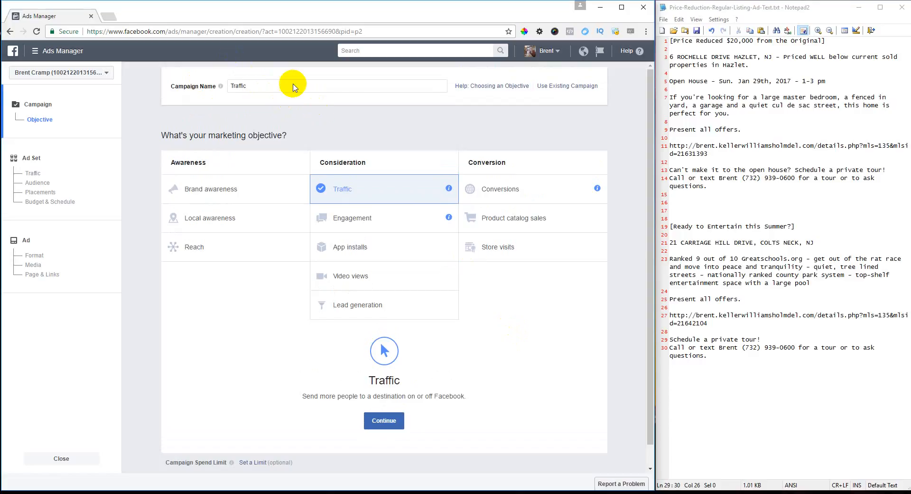
double_click(267, 84)
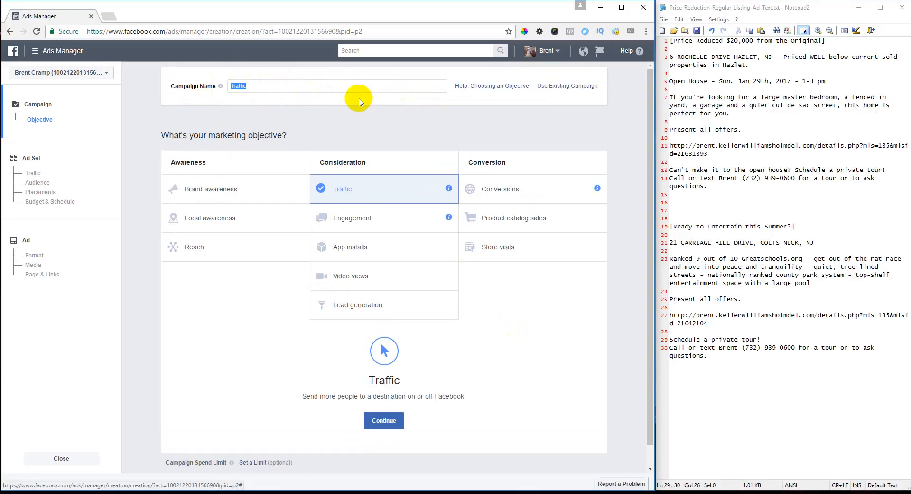
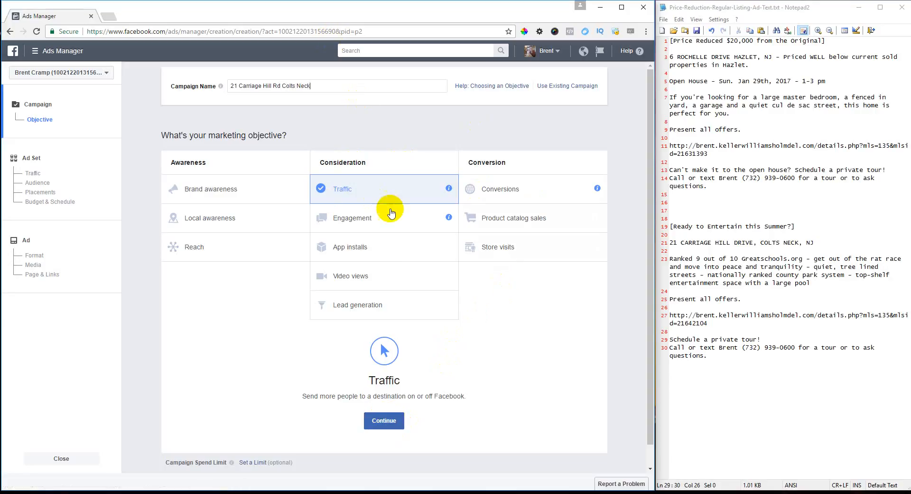
click(385, 422)
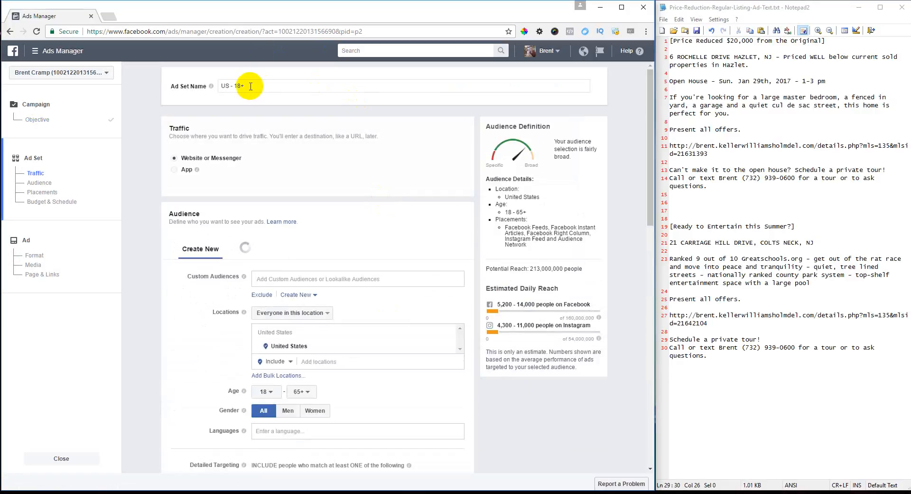
click(272, 88)
drag(272, 87, 219, 86)
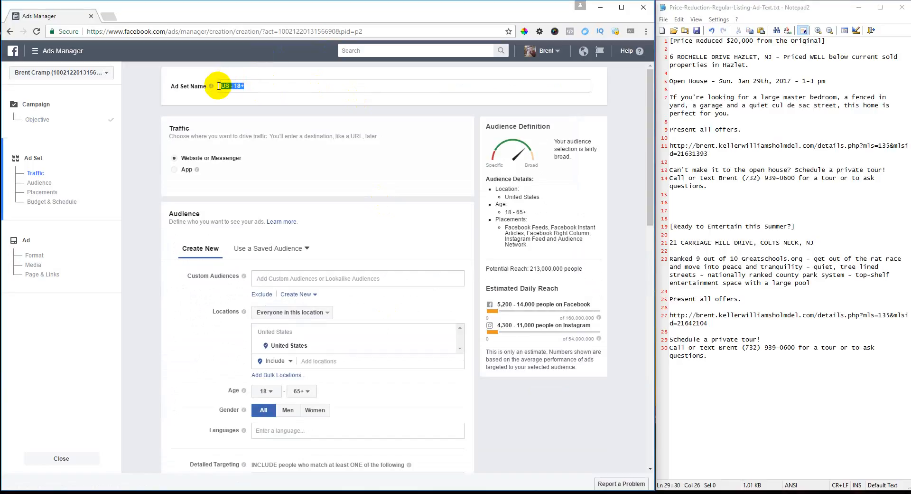
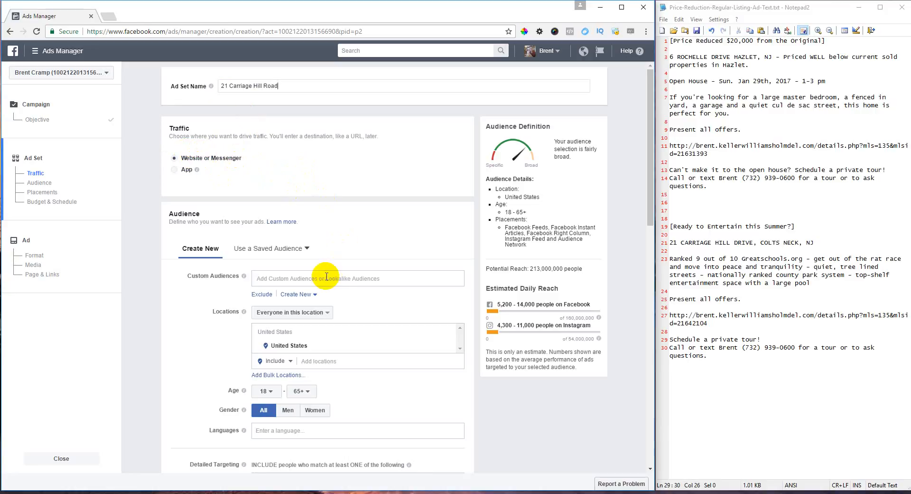
scroll(377, 234, down, 2)
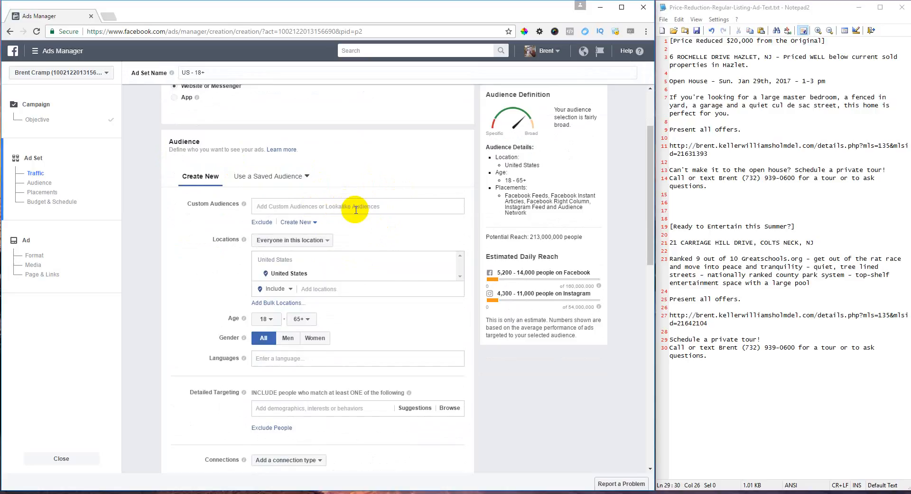
click(316, 240)
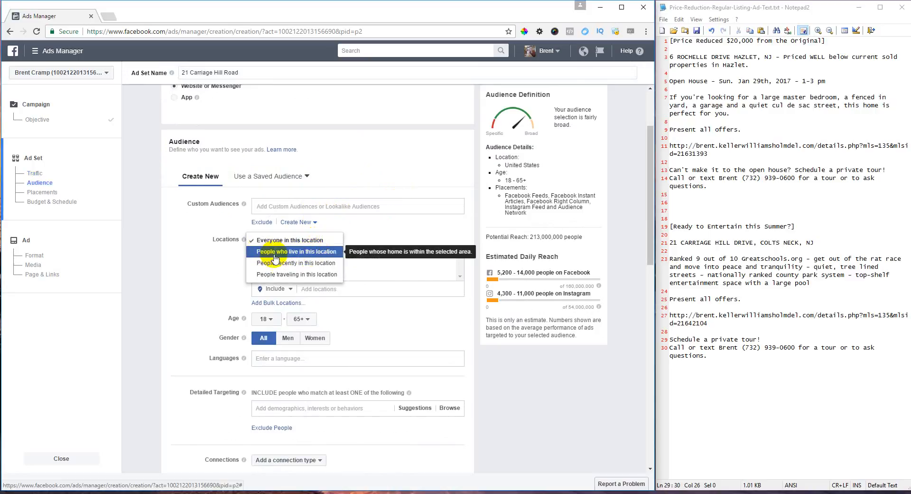
- Target only people who live in the location and add New York, New York
click(309, 256)
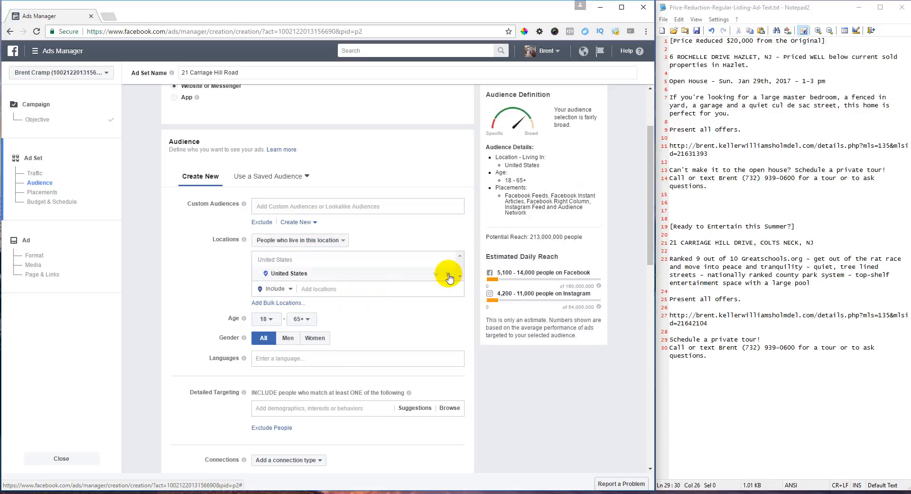
click(353, 291)
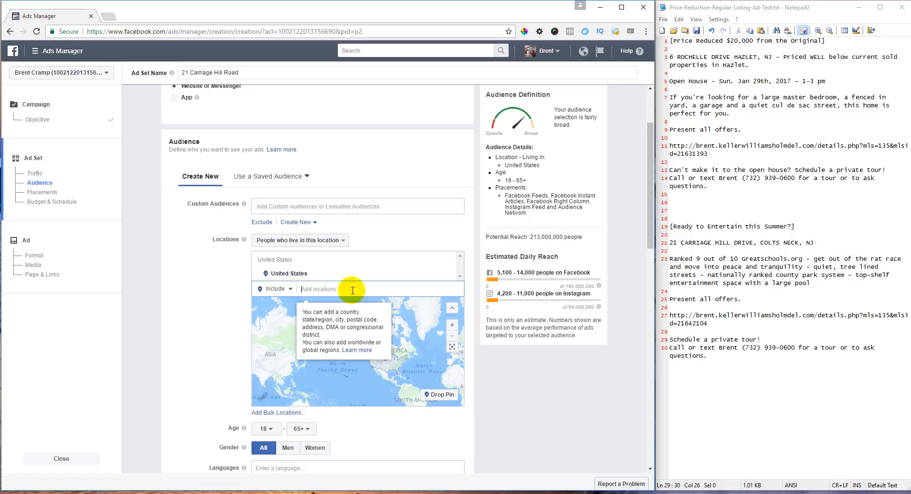
text(New)
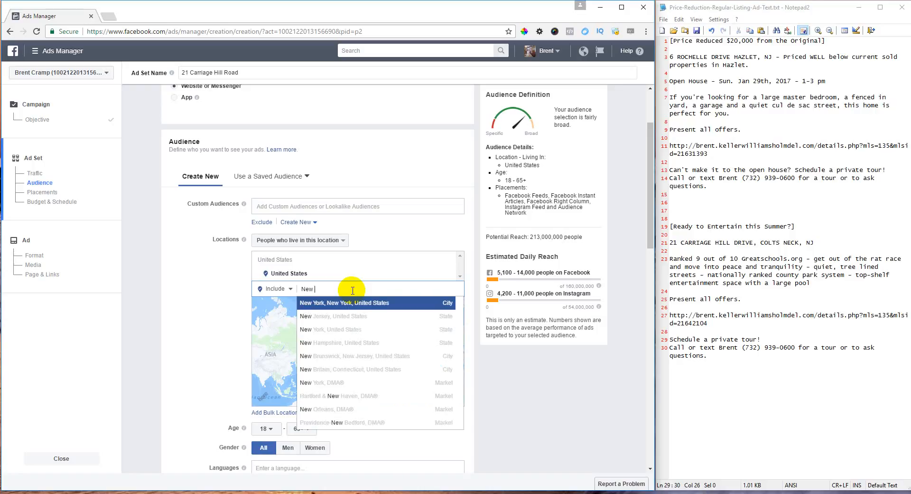
click(349, 303)
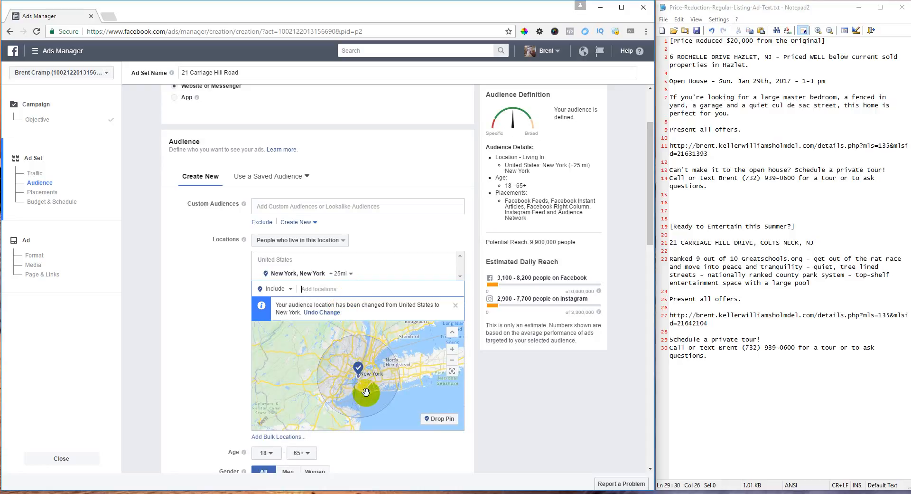
- Set the New York, New York radius to 10 miles
click(337, 275)
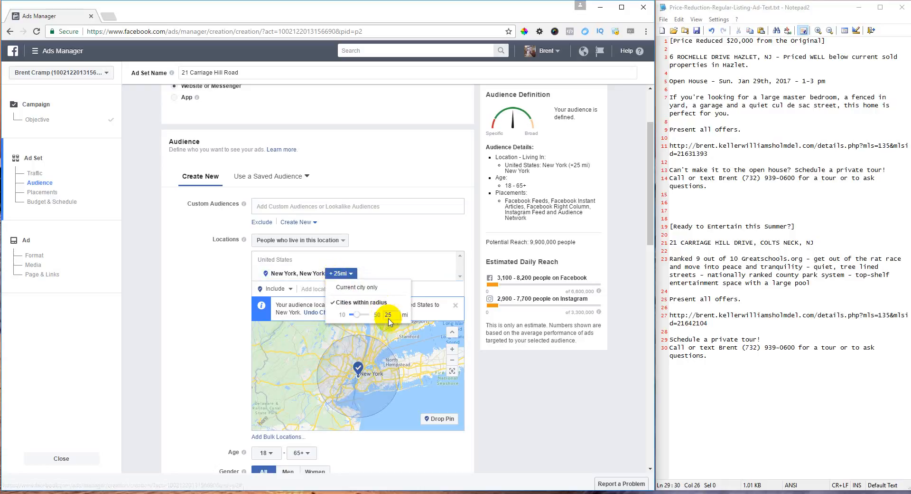
double_click(390, 315)
text(10)
key(Return)
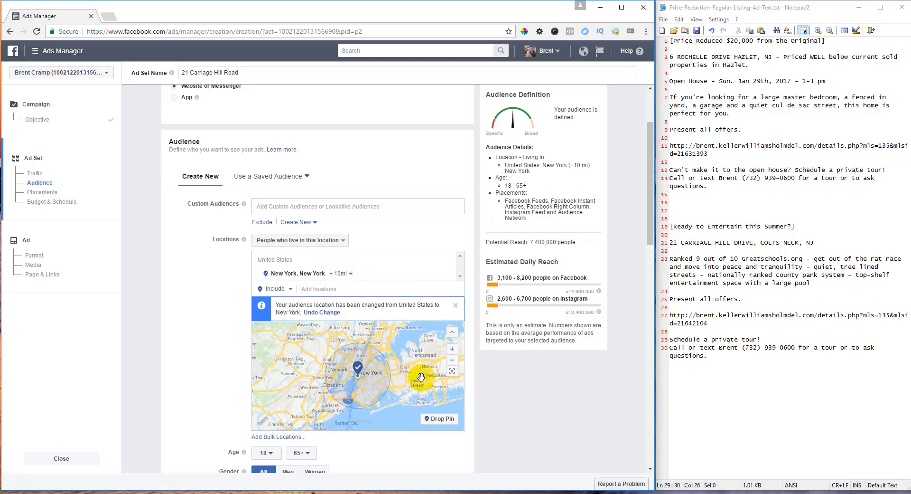
drag(410, 392, 427, 352)
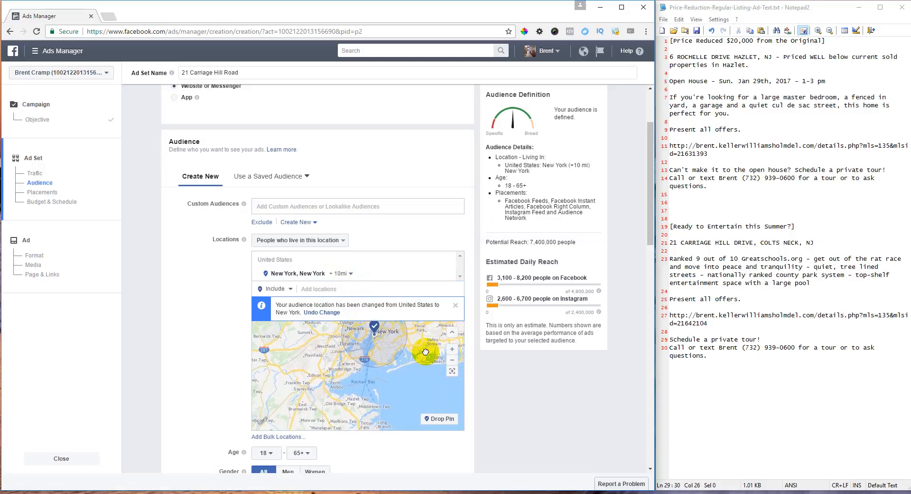
- Drop a map pin near Plainfield, NJ and add it as a 10-mile location
click(438, 421)
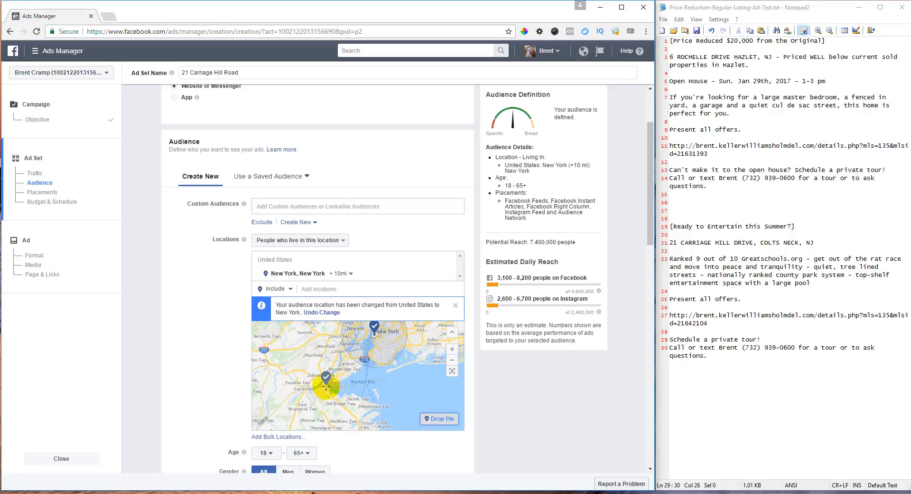
click(346, 403)
drag(346, 403, 313, 361)
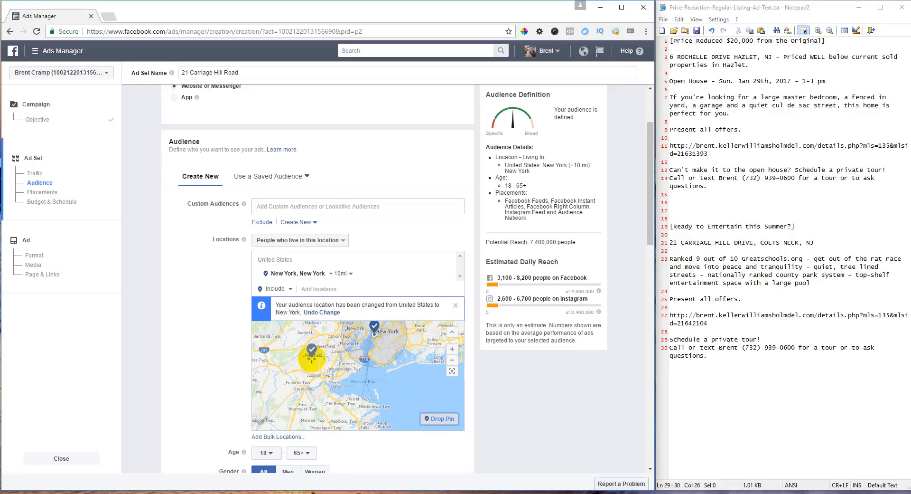
click(312, 360)
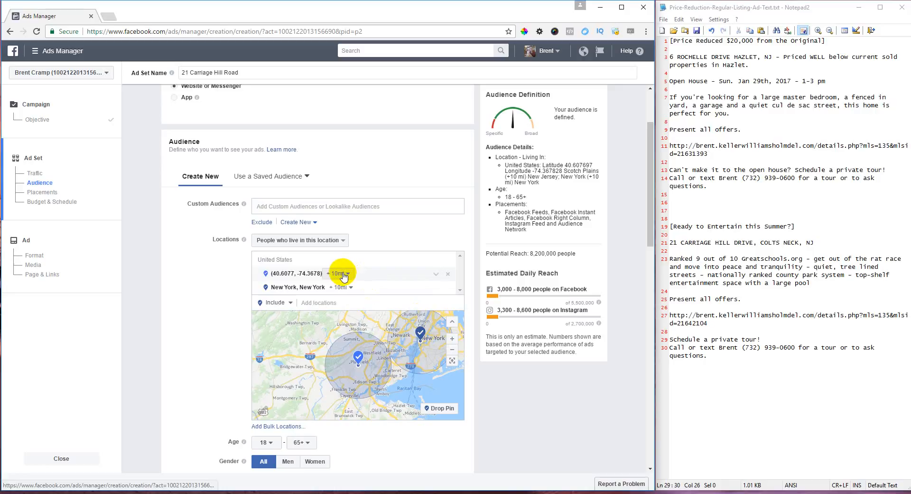
- Widen the New York, New York radius to 15 miles
click(346, 288)
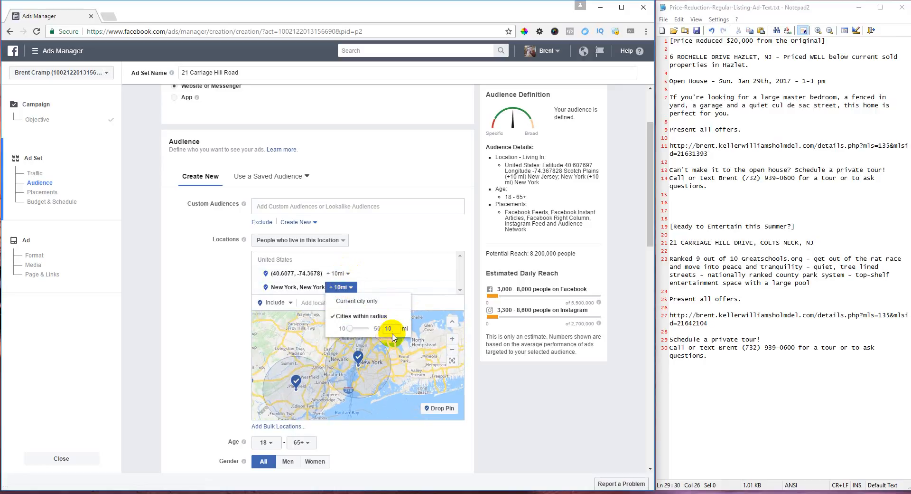
text(15)
key(Return)
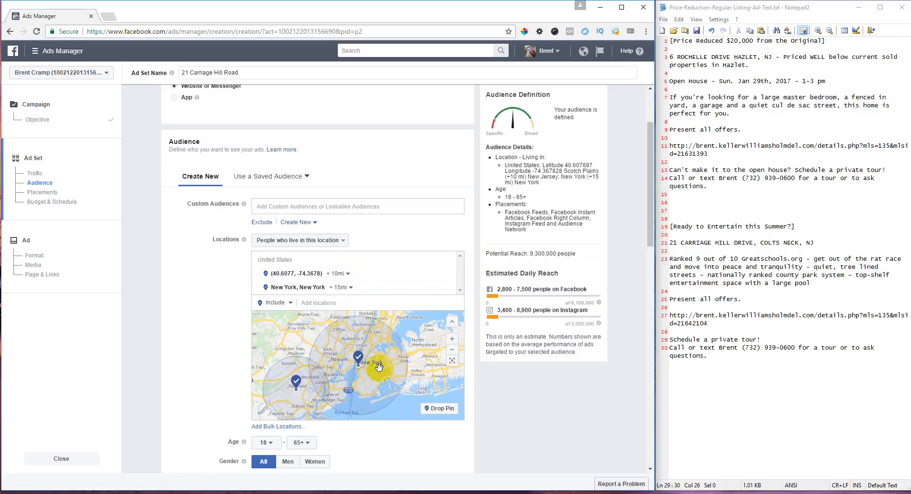
drag(428, 370, 437, 340)
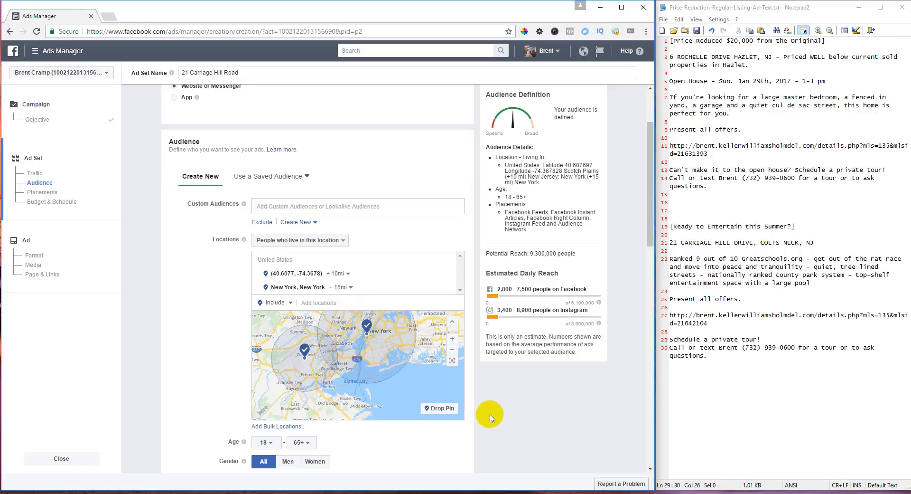
scroll(525, 404, down, 2)
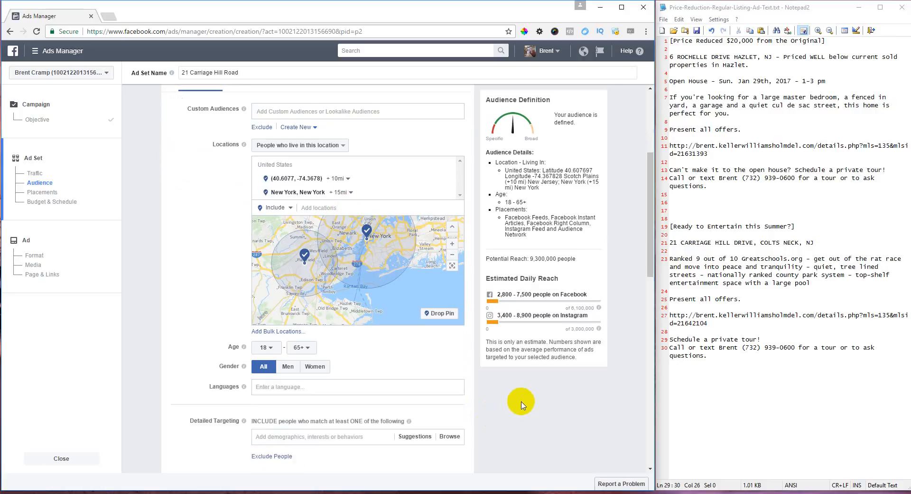
- Set the audience age range to minimum 35 and maximum 50
click(274, 350)
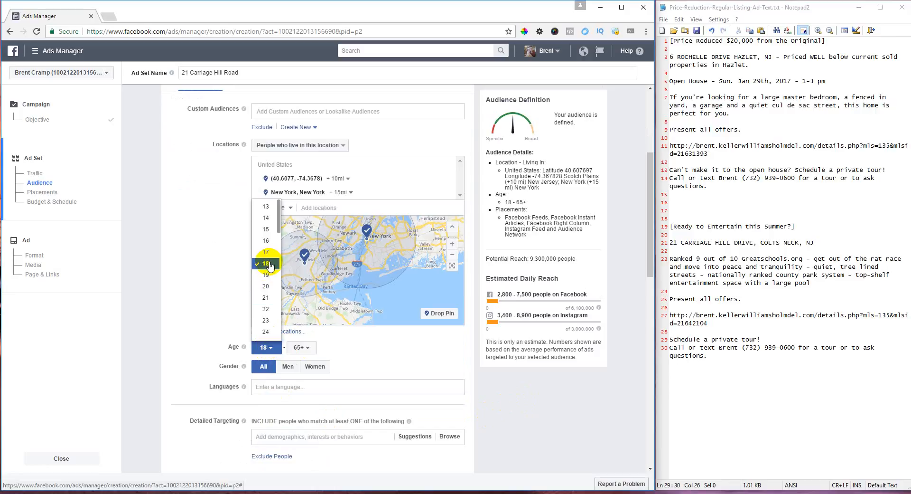
scroll(268, 266, down, 3)
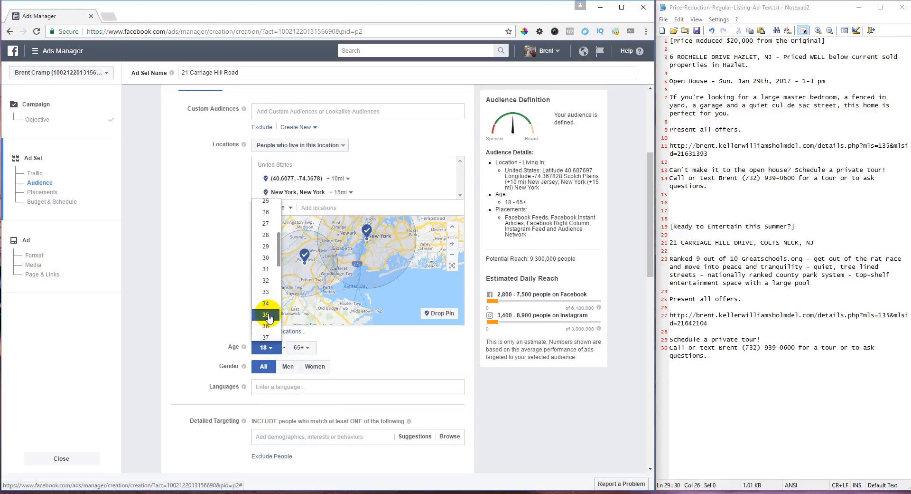
click(269, 316)
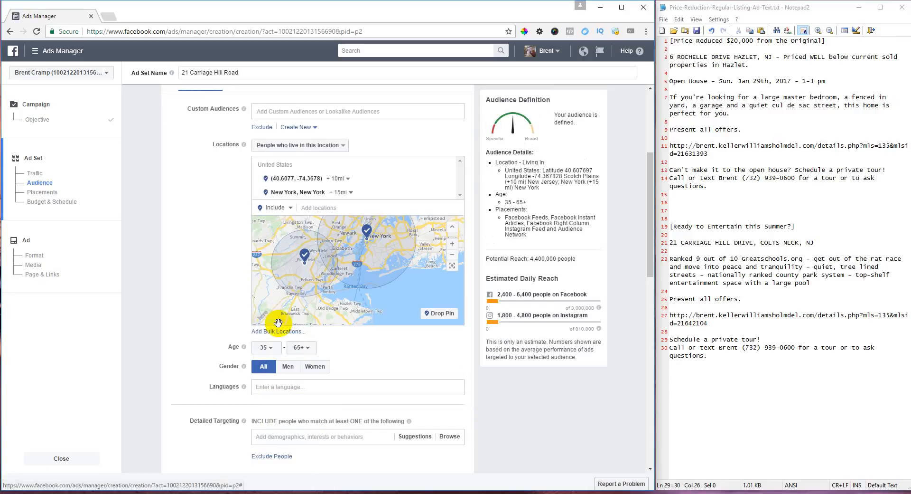
click(306, 353)
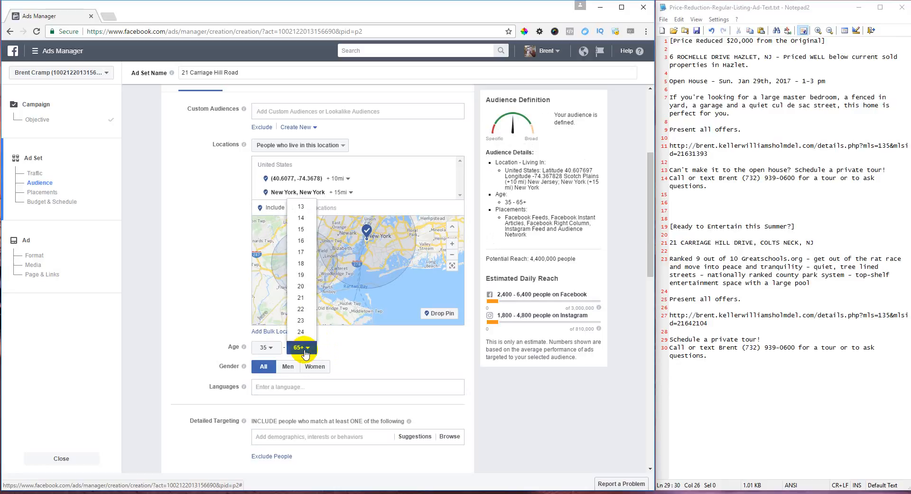
scroll(300, 308, down, 2)
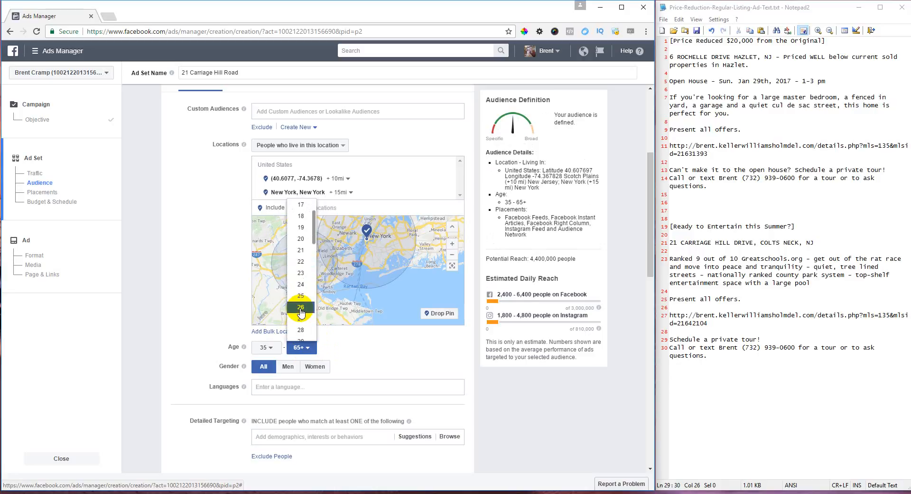
scroll(300, 311, down, 4)
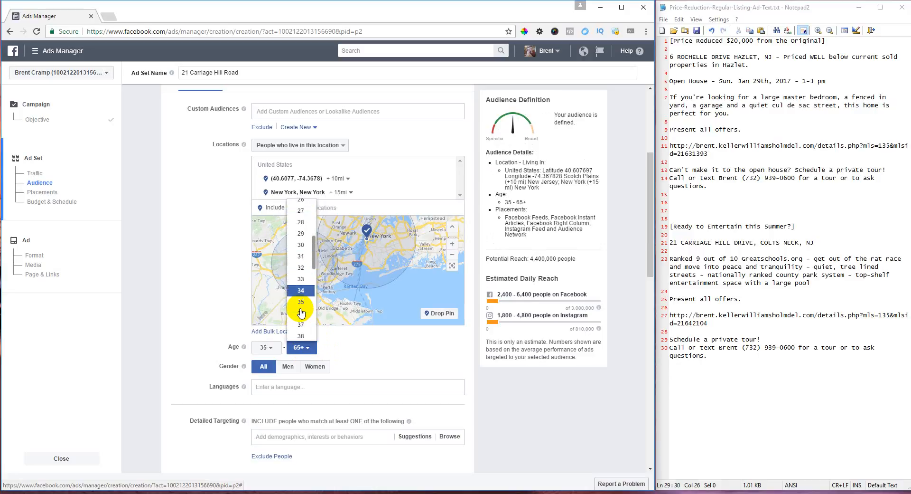
scroll(300, 312, down, 6)
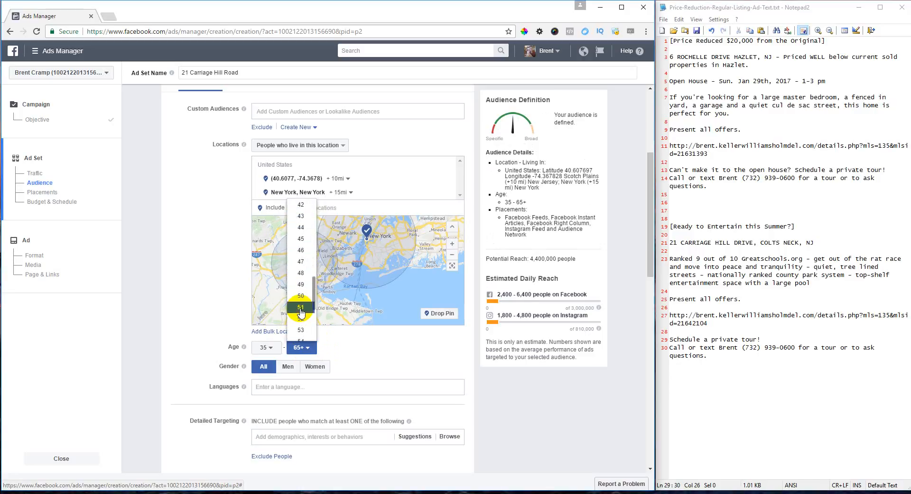
click(305, 295)
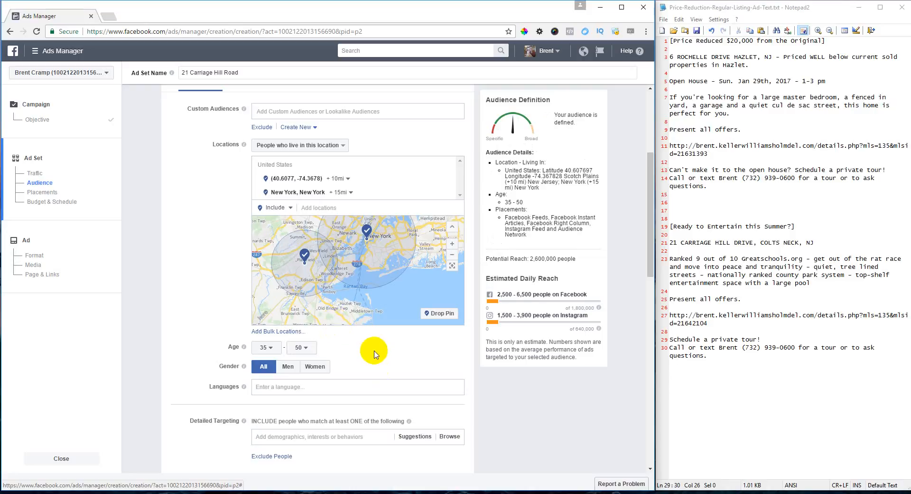
scroll(372, 350, down, 2)
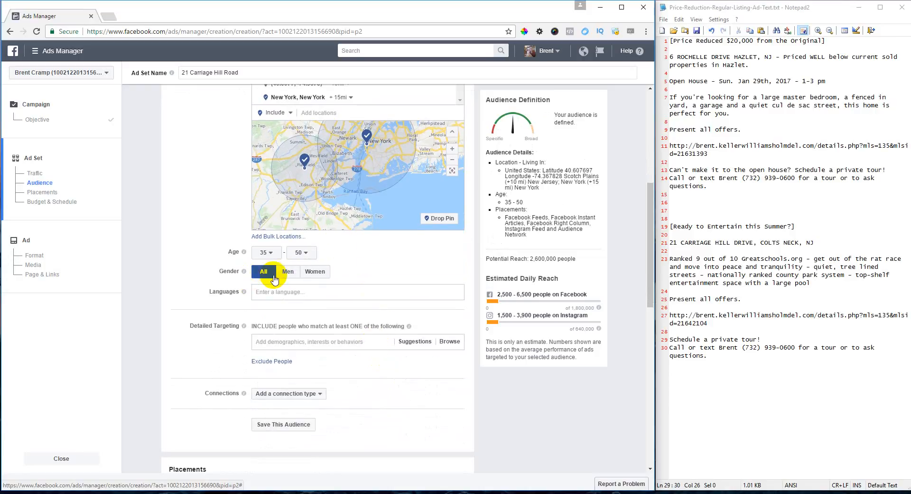
scroll(379, 261, down, 2)
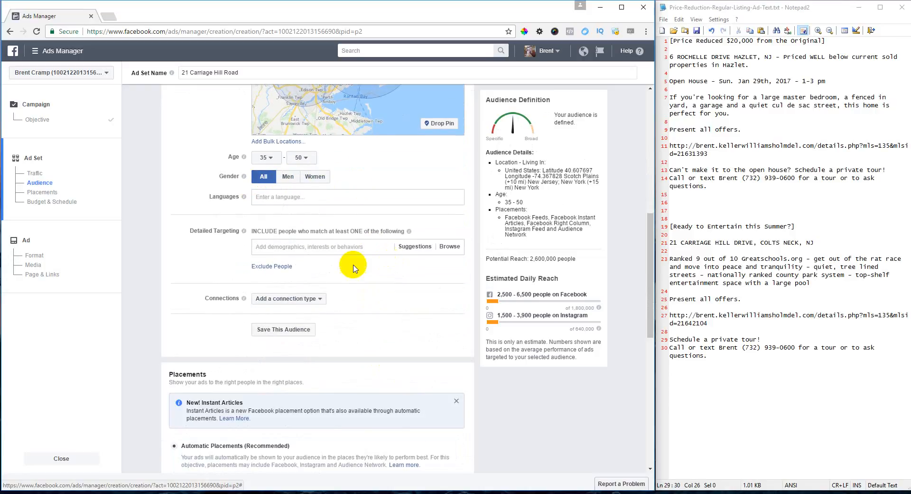
- Search 'Likely to Move' in Detailed Targeting and add the Likely to move behavior
click(293, 247)
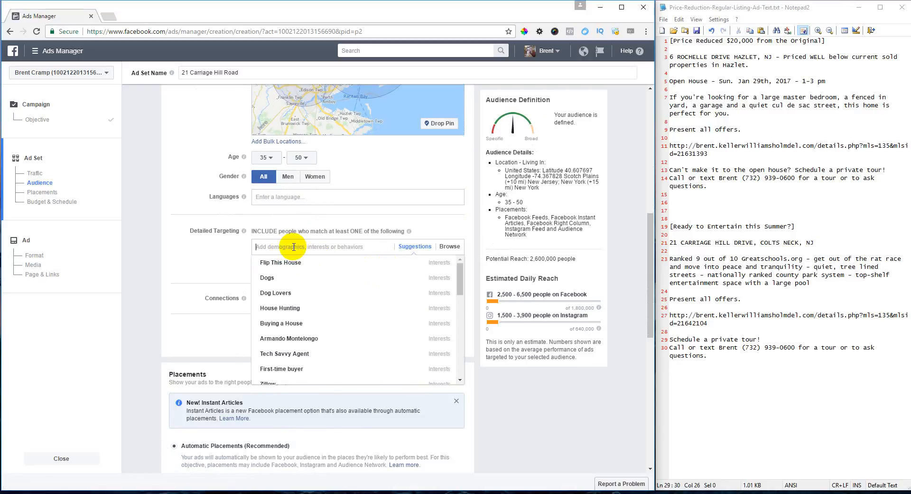
text(Like)
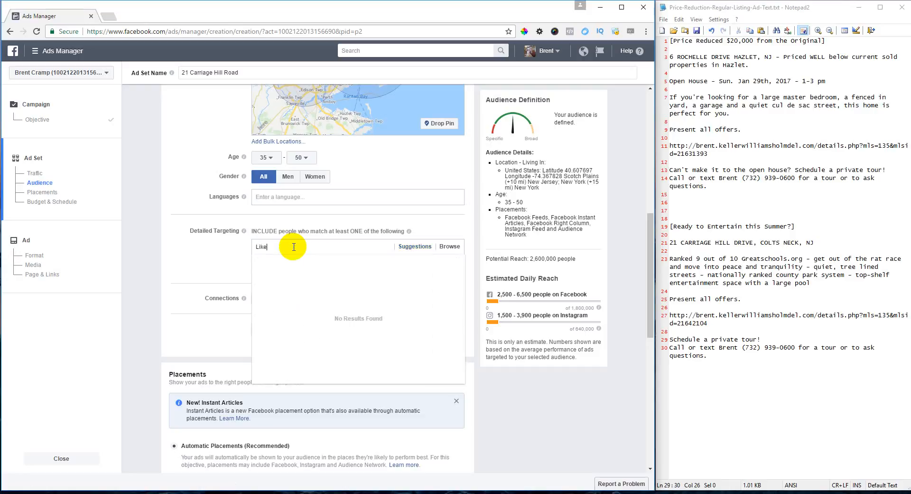
text(ly to Move)
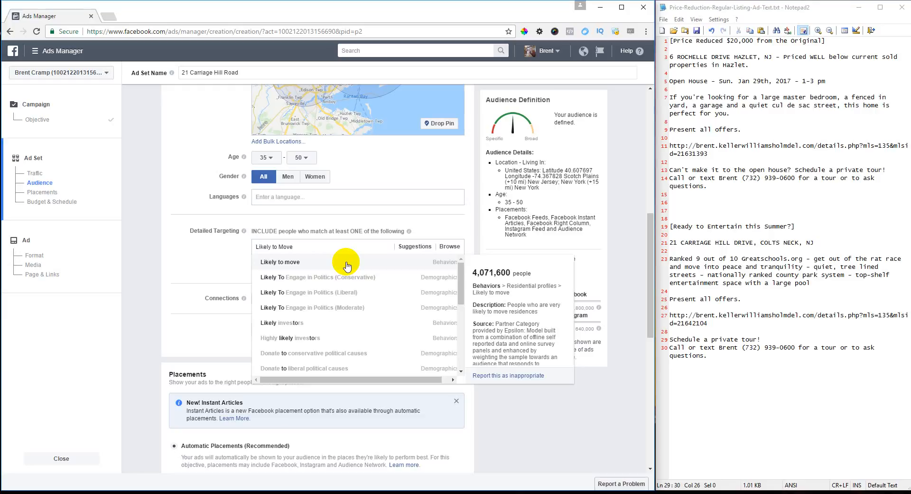
click(347, 264)
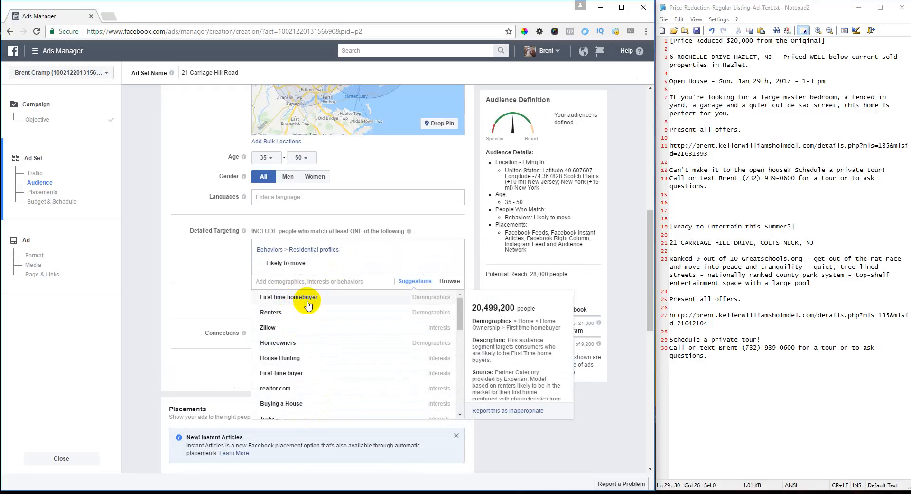
- Pick Zillow, Homeowners, House Hunting, Buying a House, Homes.com, Trulia and trulia real estate from the suggestions
click(284, 329)
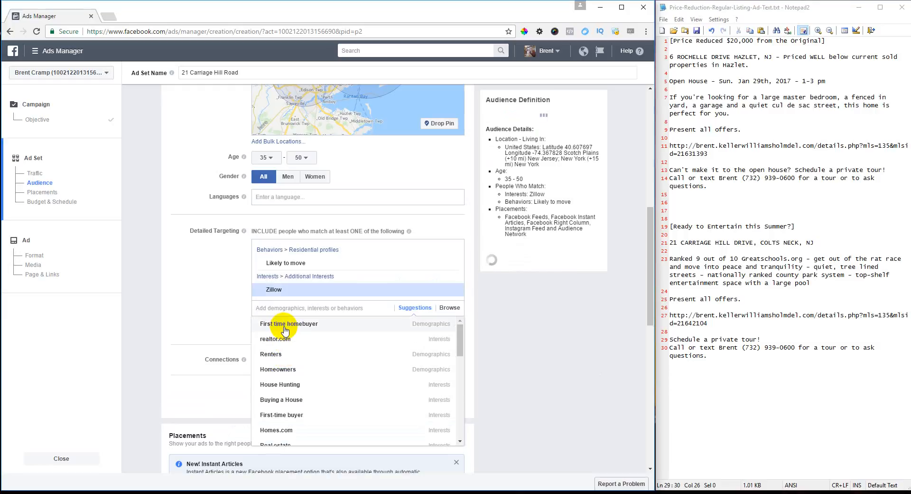
click(298, 372)
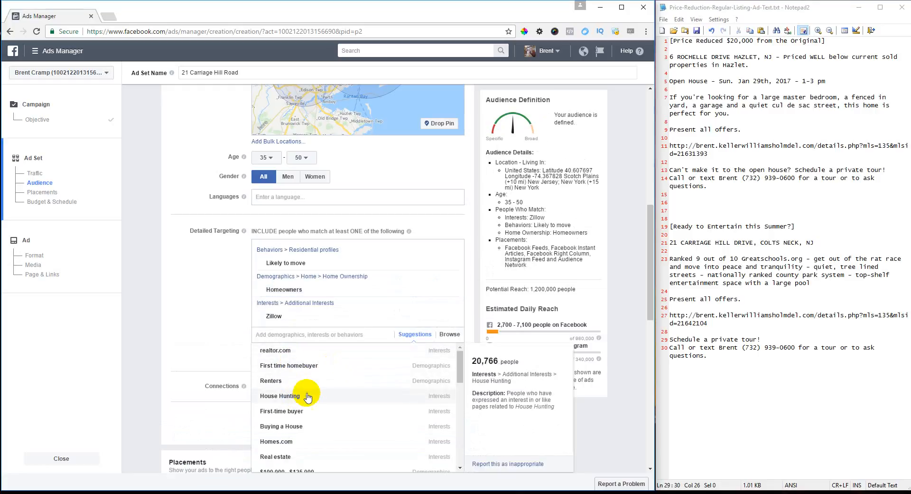
click(286, 397)
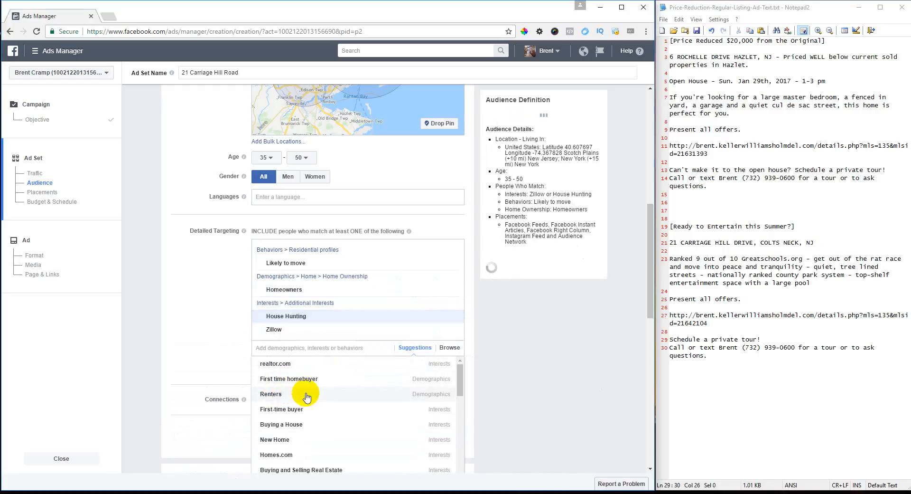
click(298, 427)
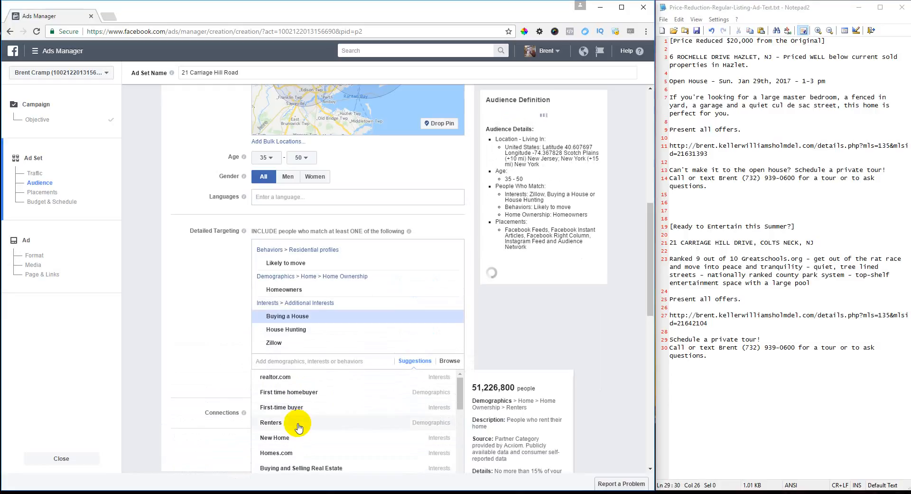
click(291, 455)
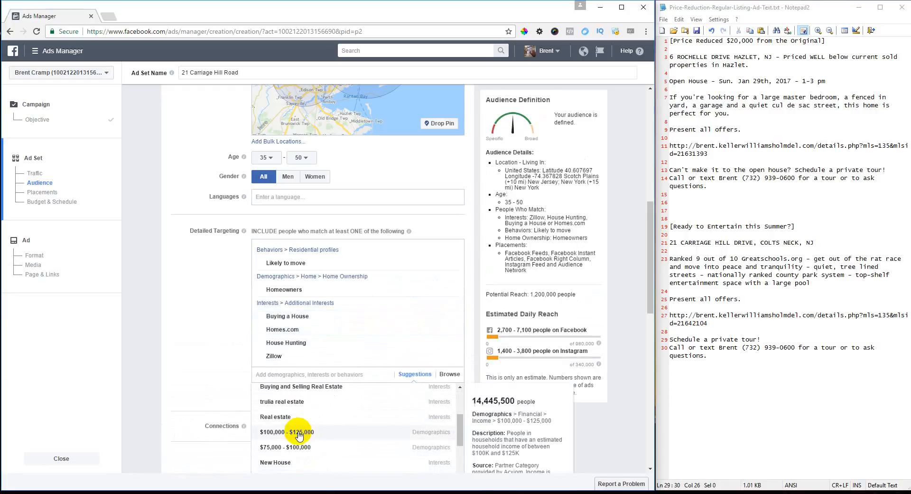
scroll(299, 434, up, 3)
click(311, 408)
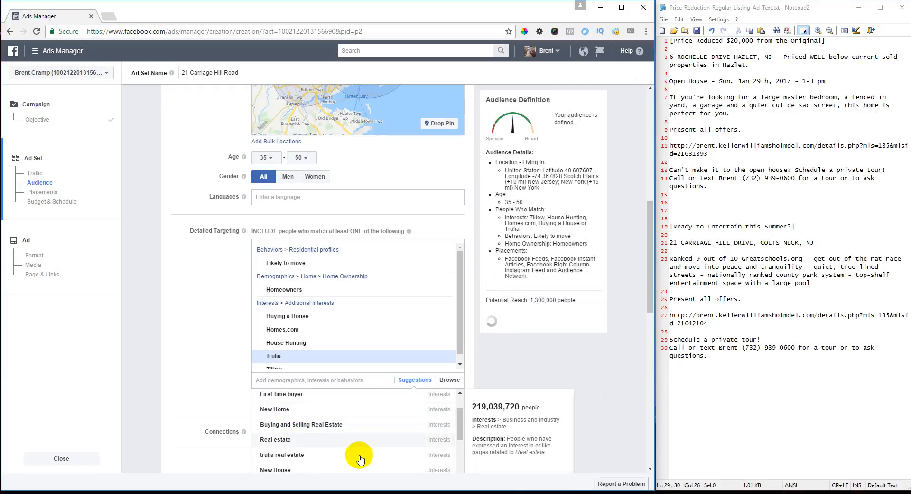
click(299, 455)
scroll(331, 429, down, 1)
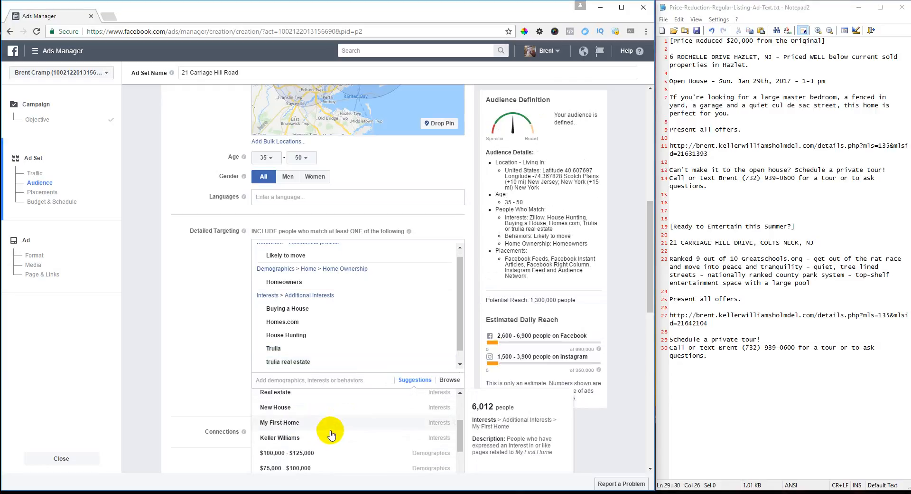
scroll(331, 434, down, 4)
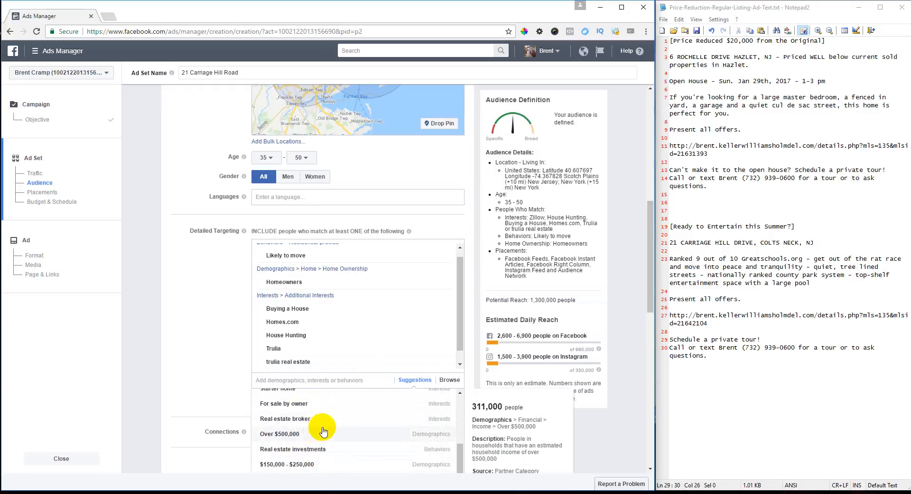
scroll(313, 418, up, 2)
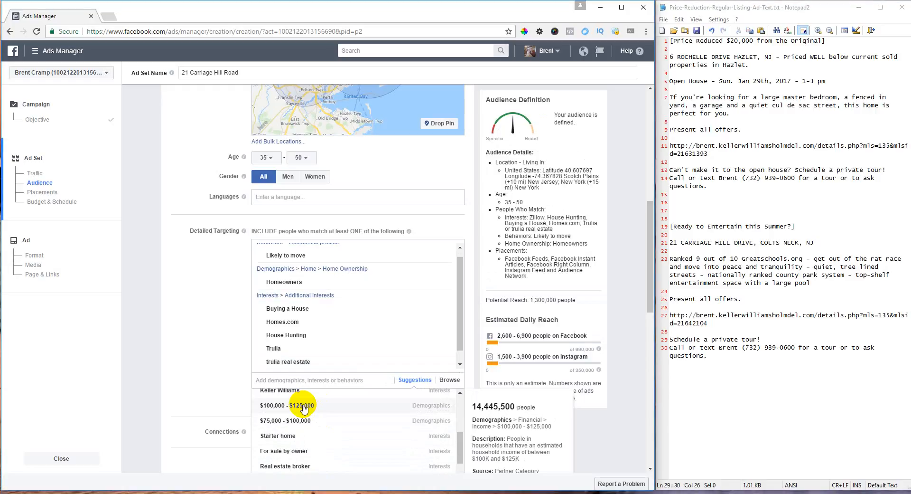
- Add the $100,000–$125,000 and $125,000–$150,000 household income brackets to targeting
click(303, 406)
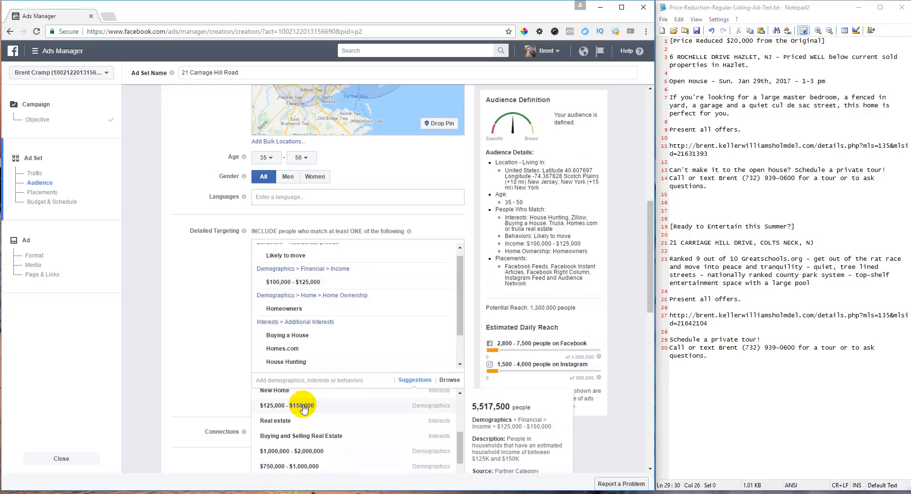
click(303, 405)
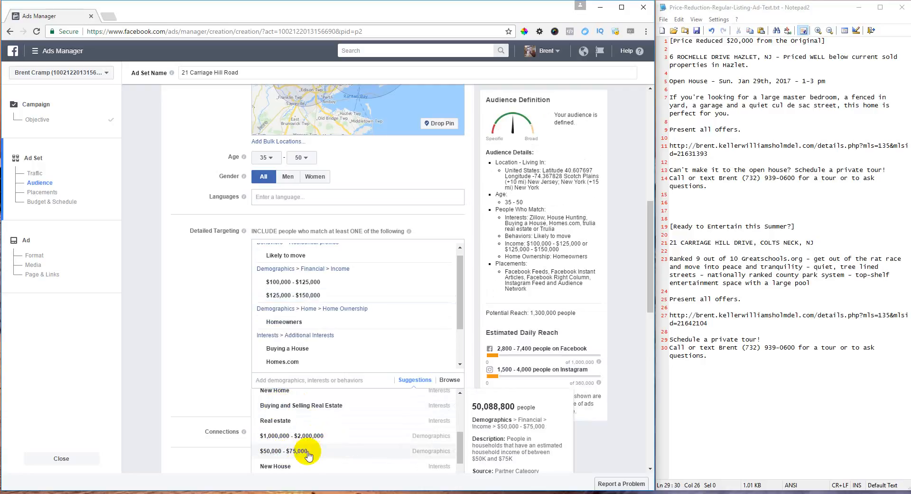
scroll(310, 450, down, 2)
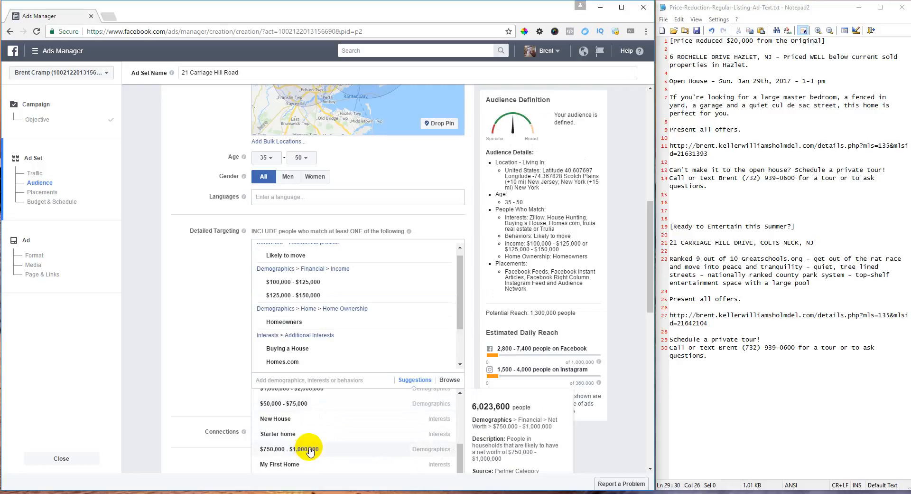
scroll(312, 450, down, 5)
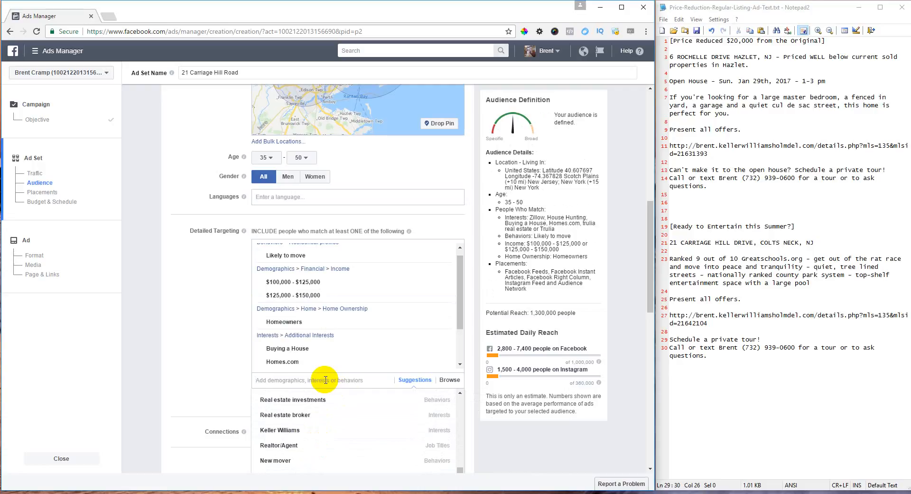
- Add Zillow as an employer and realtor.com as an interest via search
text(Zillow)
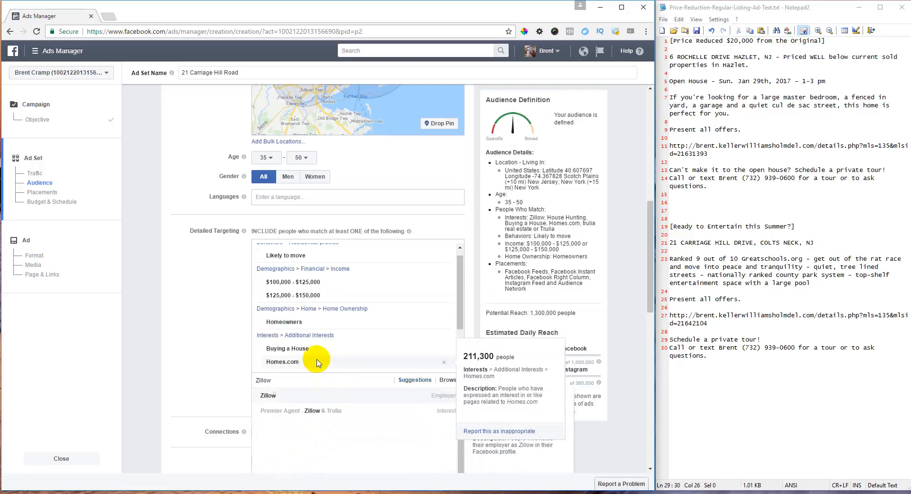
click(313, 396)
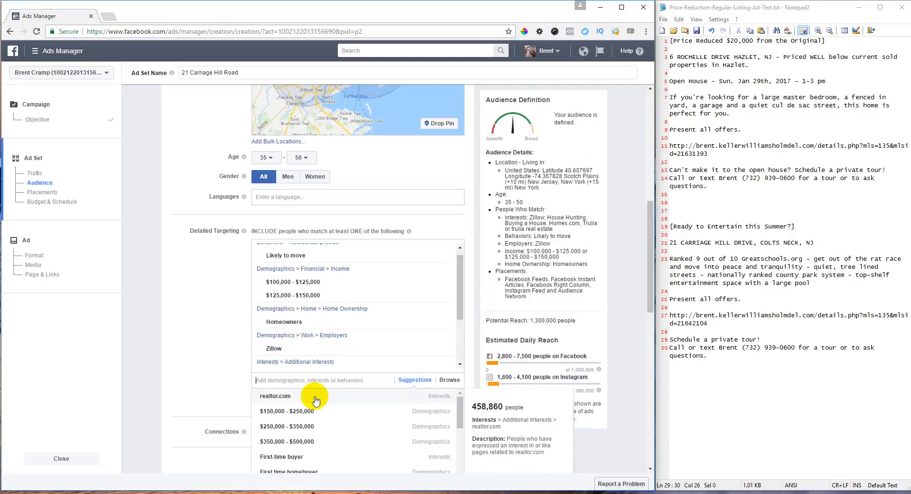
text(realtor)
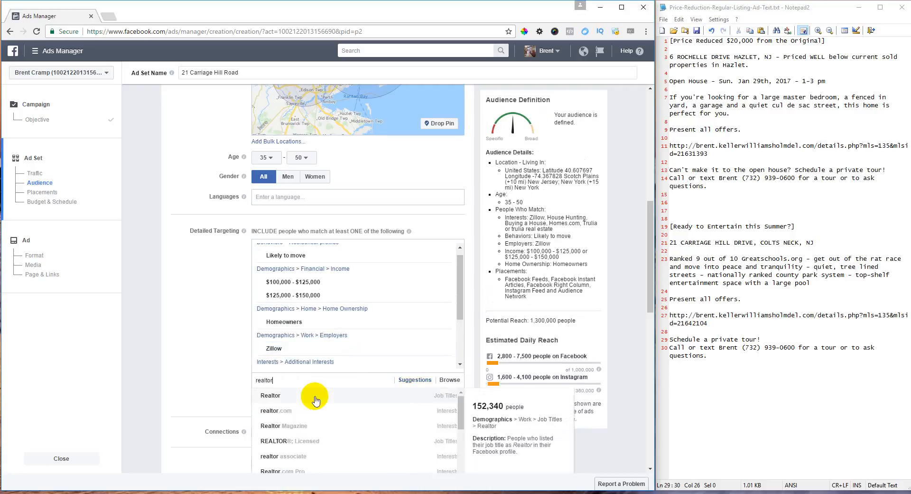
click(294, 415)
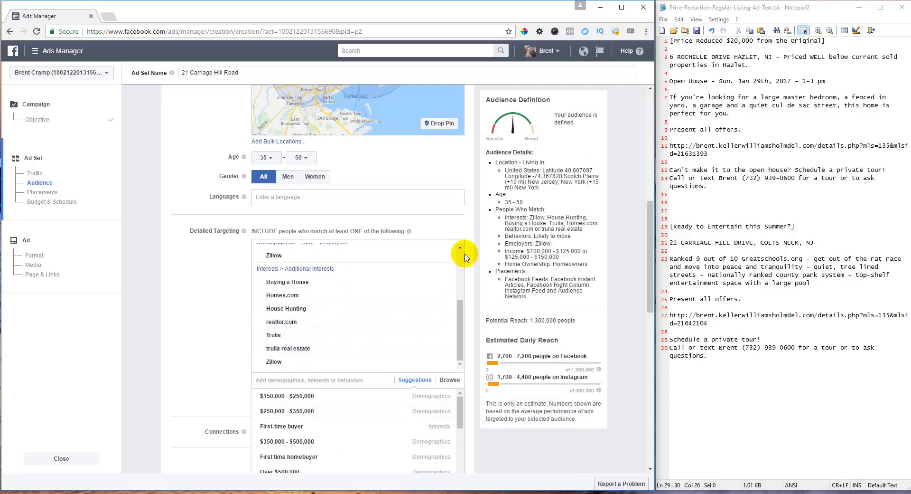
drag(462, 332, 452, 394)
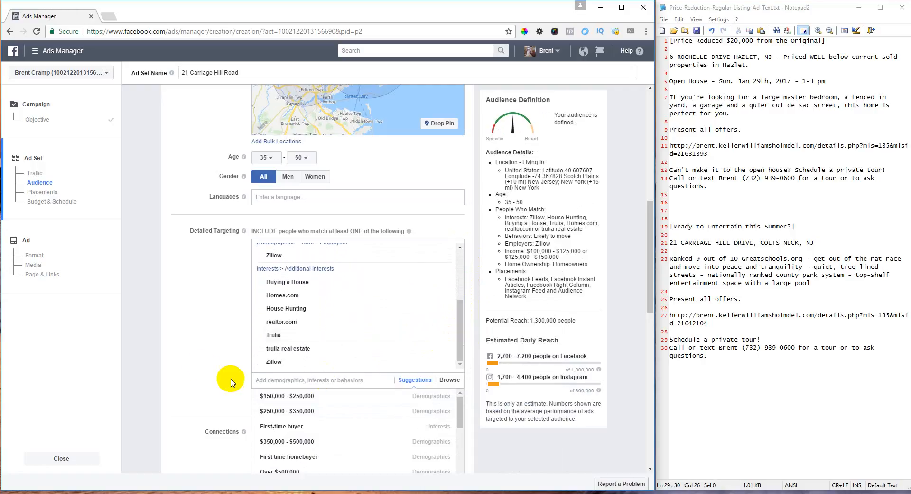
click(205, 332)
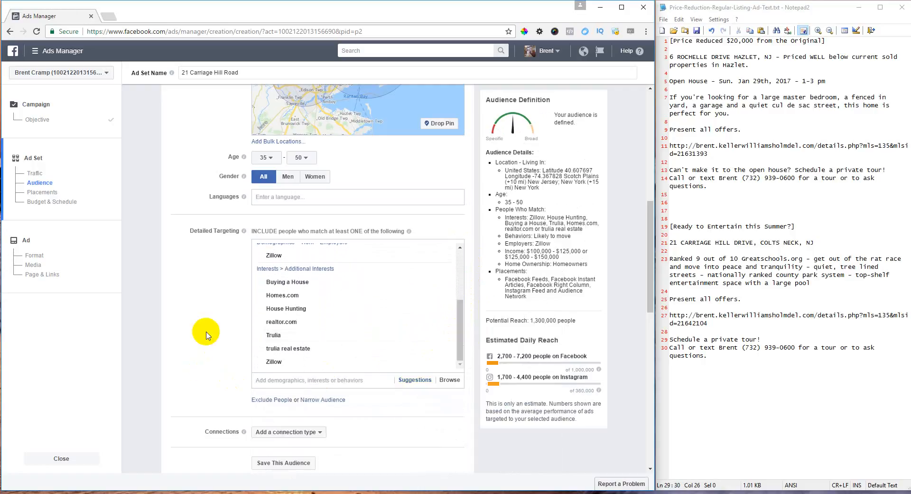
- Exclude people with the Realtor and REALTOR®; Licensed job titles from the audience
click(272, 400)
scroll(313, 377, down, 2)
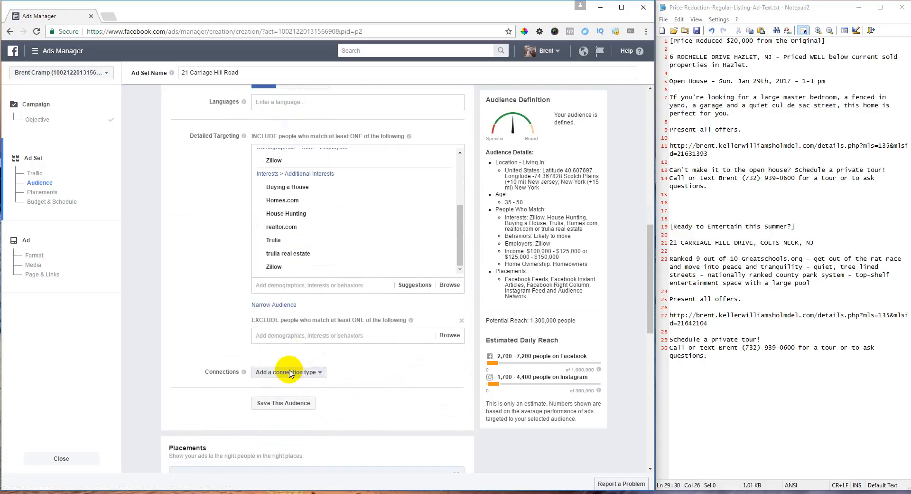
click(288, 336)
text(realtor)
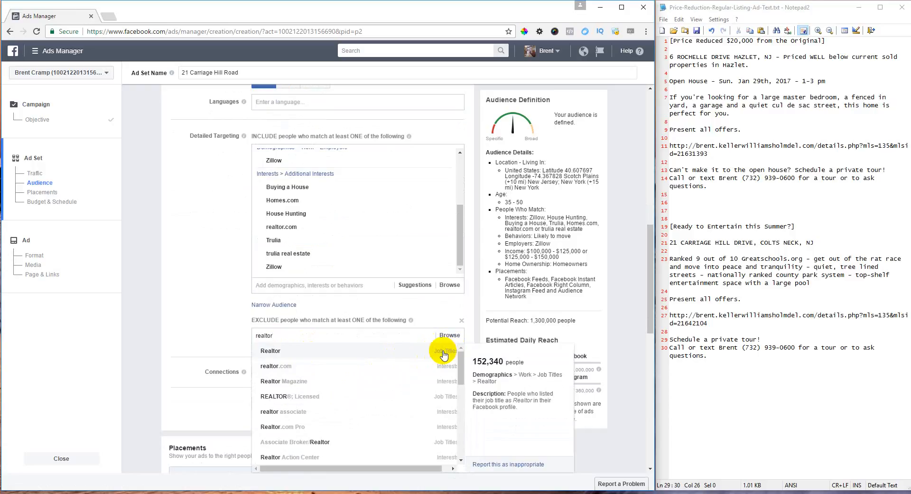
click(349, 351)
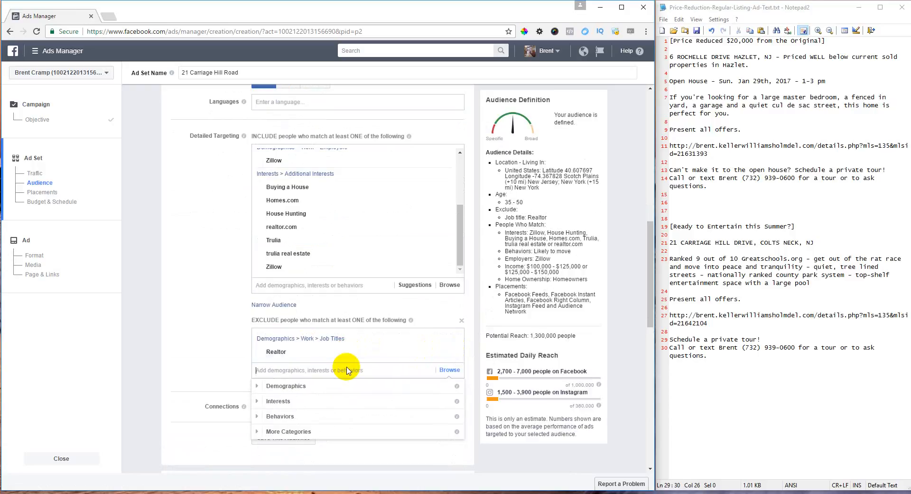
text(realtor)
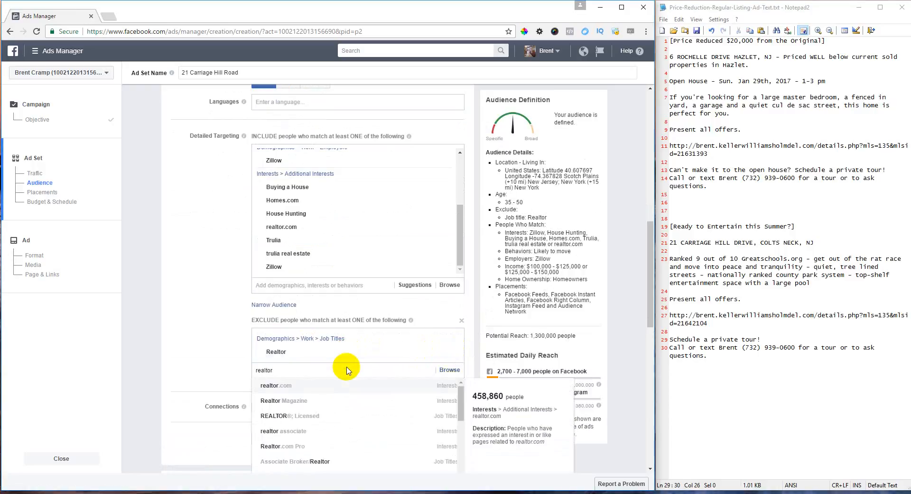
click(317, 417)
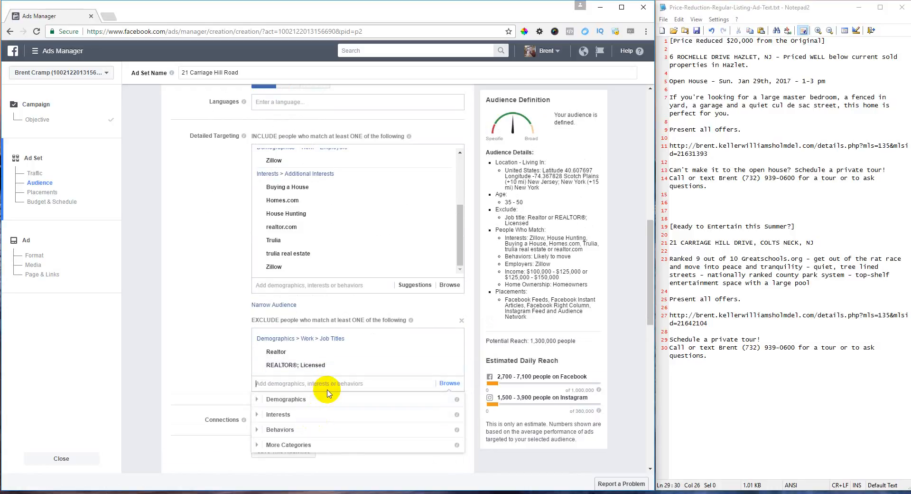
- Exclude the Premier Agent - Zillow & Trulia, Realtor Magazine and Realtor.com Pro interests
text(zilli)
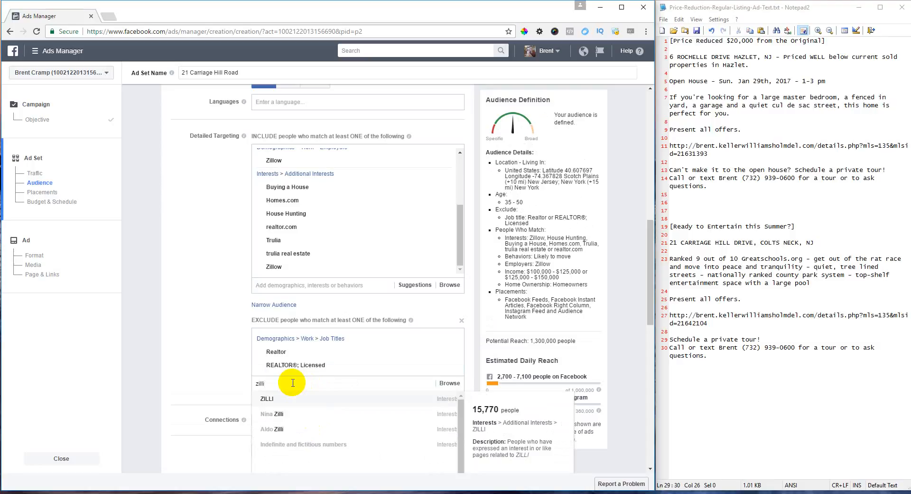
key(BackSpace)
text(ow)
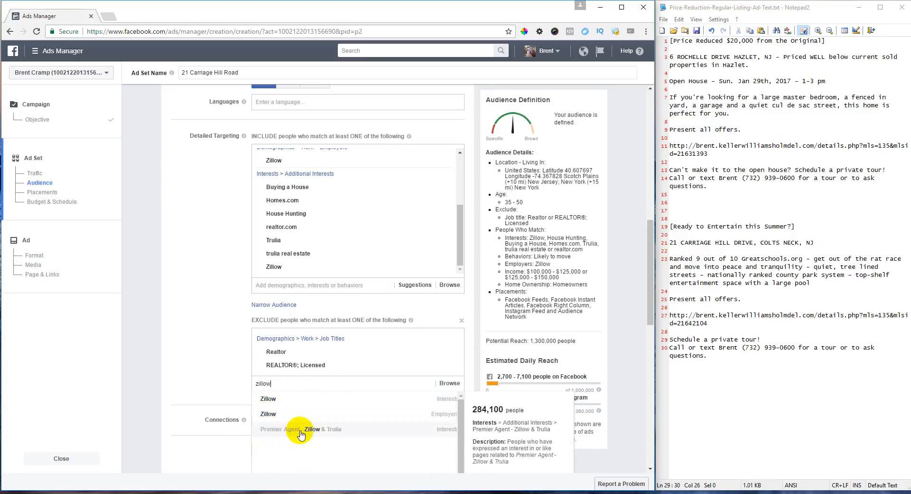
click(342, 429)
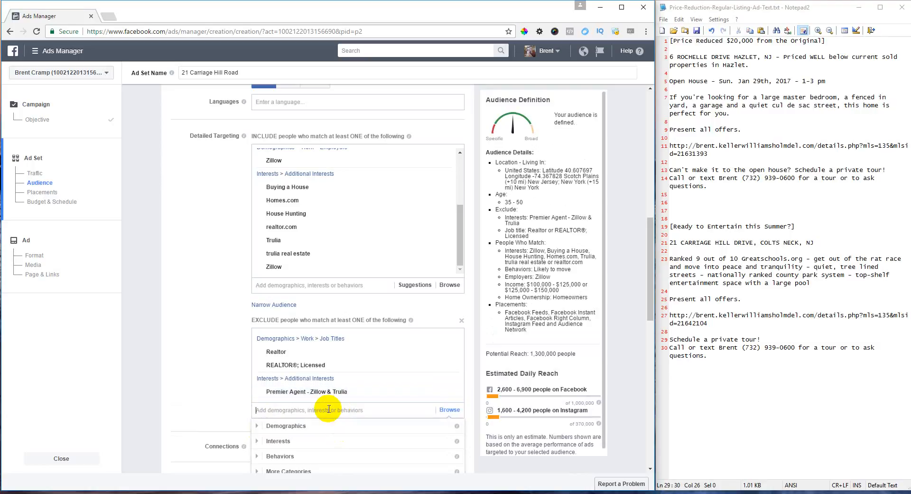
text(re)
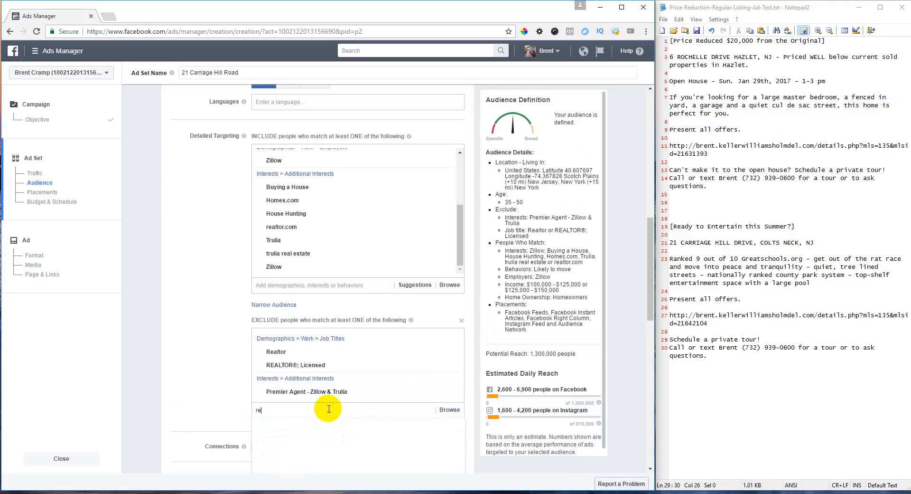
text(altor)
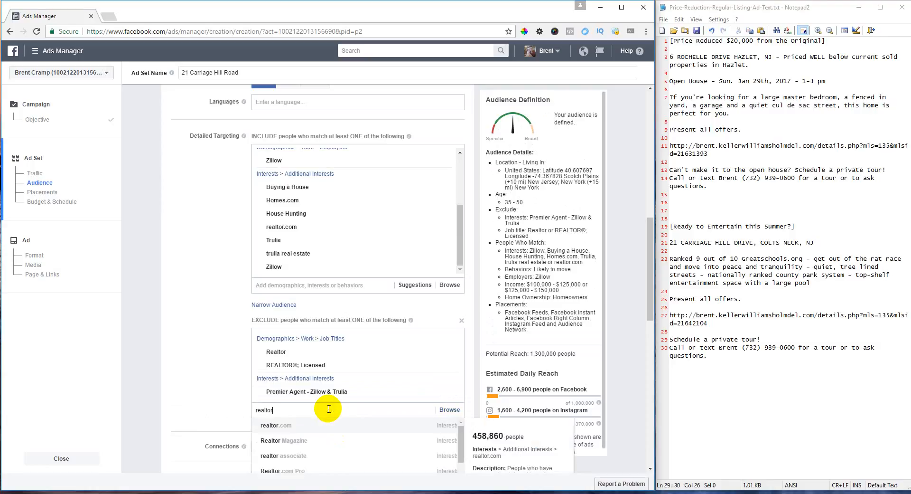
click(316, 442)
scroll(327, 415, down, 1)
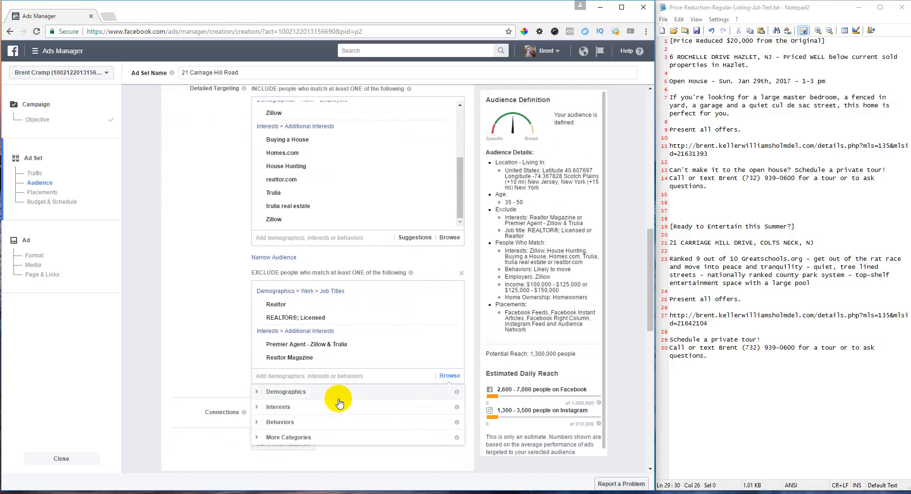
text(realtor)
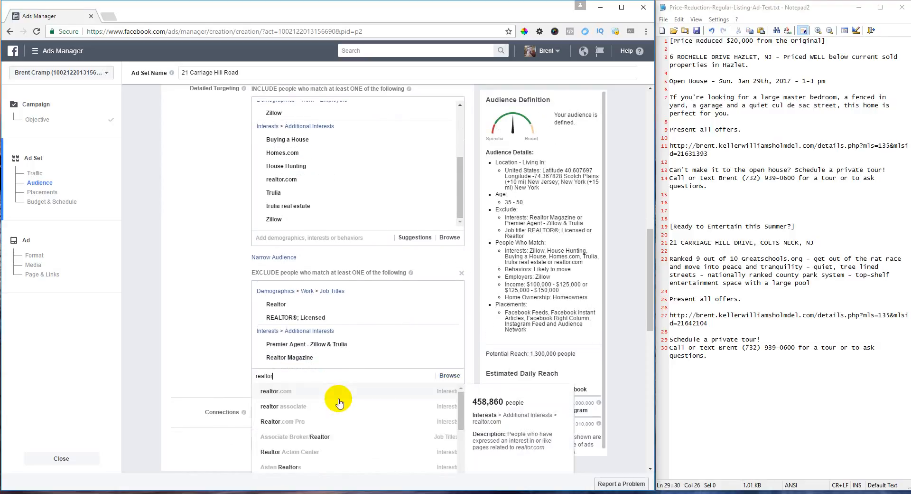
click(293, 421)
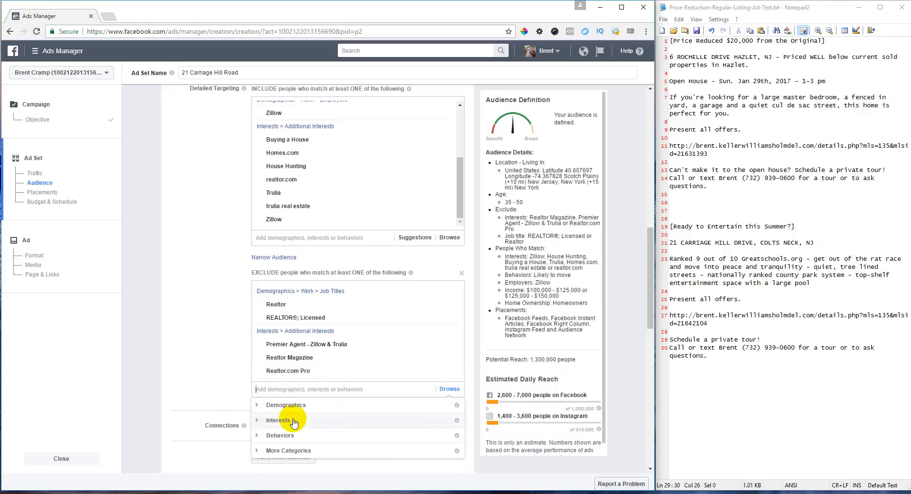
- Exclude the Real Estate Agent job title and the Real Estate Agent Directory interest
text(rel esta)
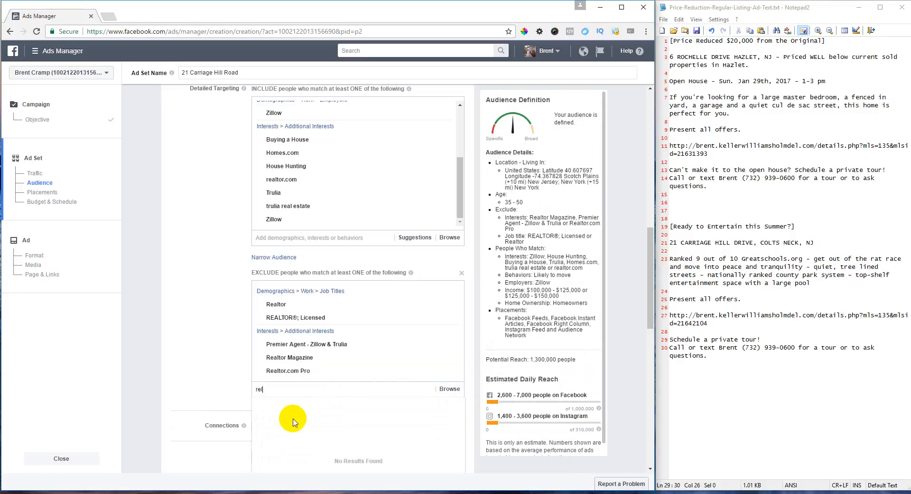
key(BackSpace)
text(al est)
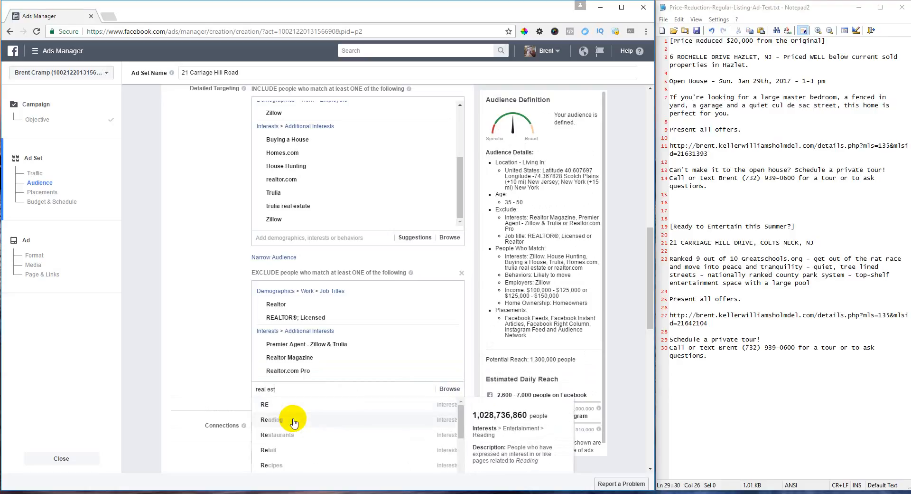
text(ate agent)
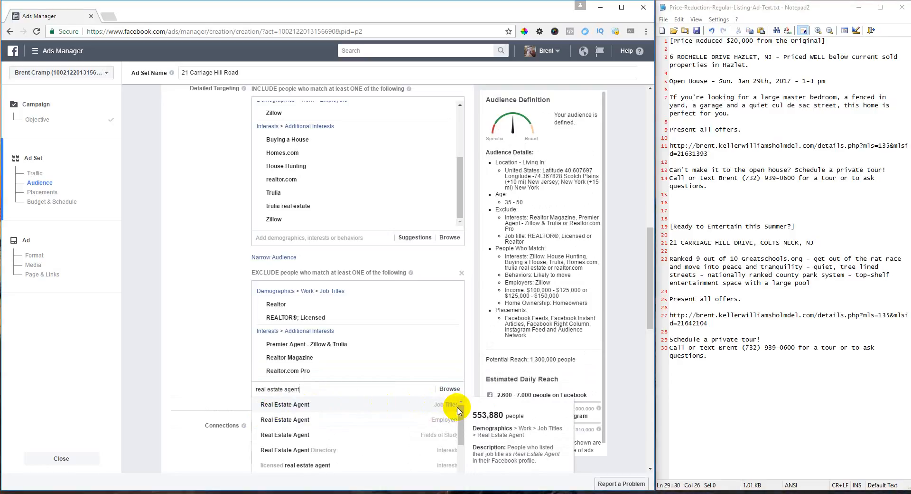
click(336, 408)
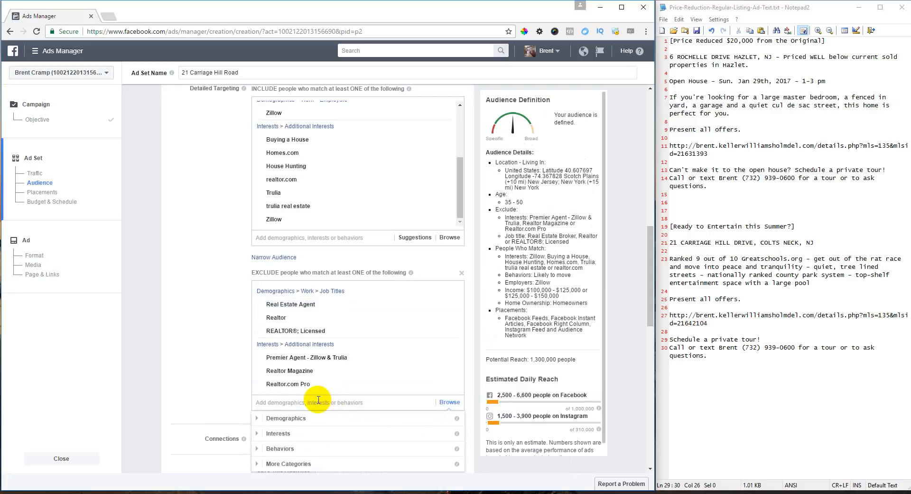
text(real estate agent)
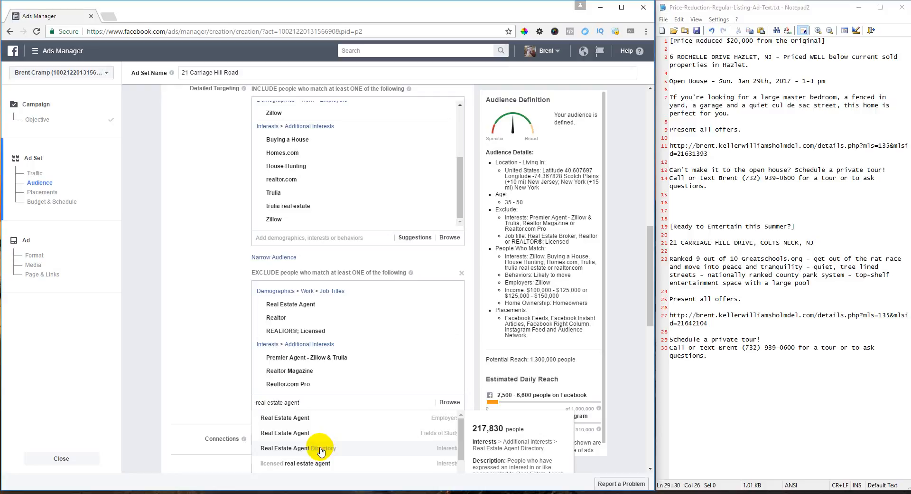
click(320, 450)
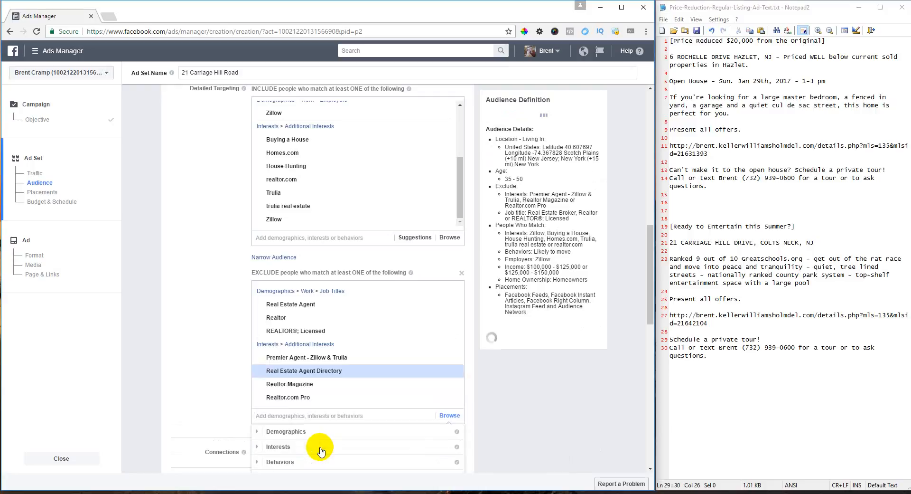
click(192, 363)
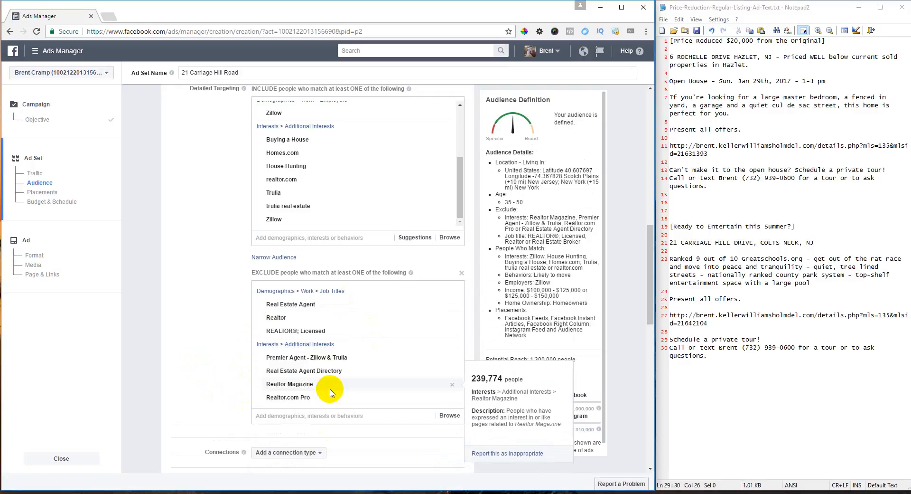
scroll(331, 393, down, 2)
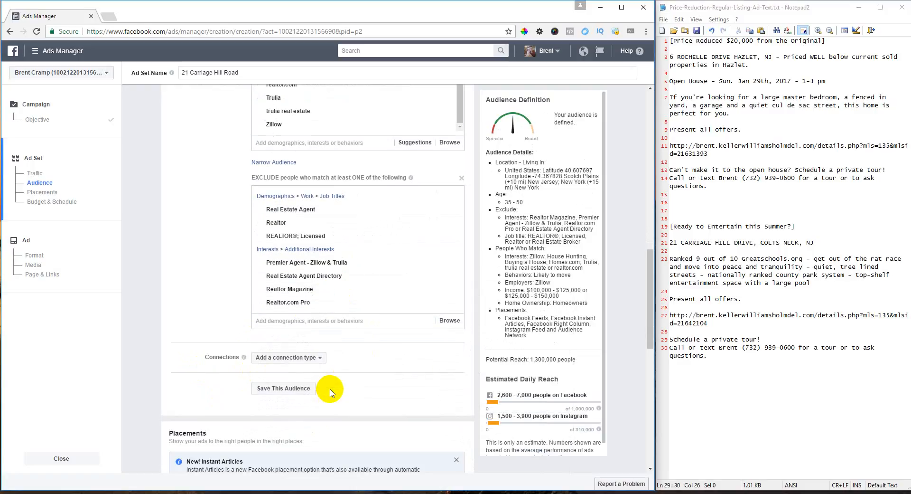
- Save the current targeting as a new audience named 'Move Up - Income 100K Plus - NYC'
click(287, 392)
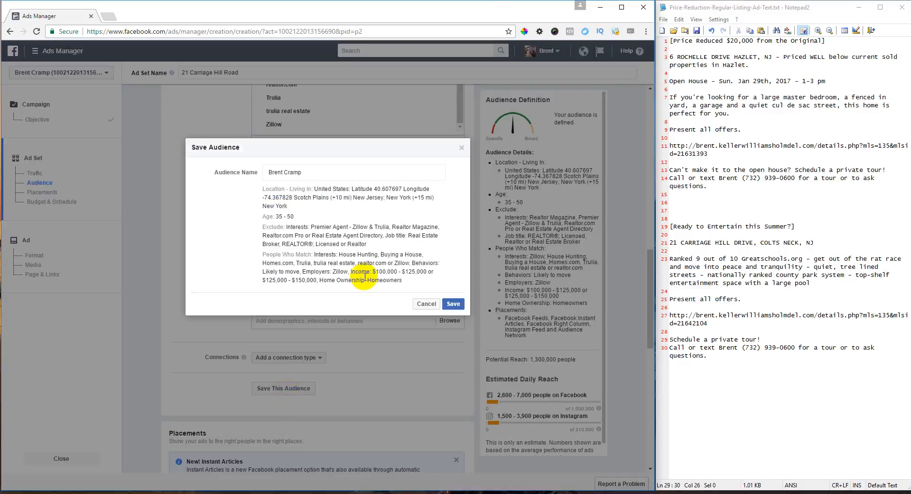
click(314, 171)
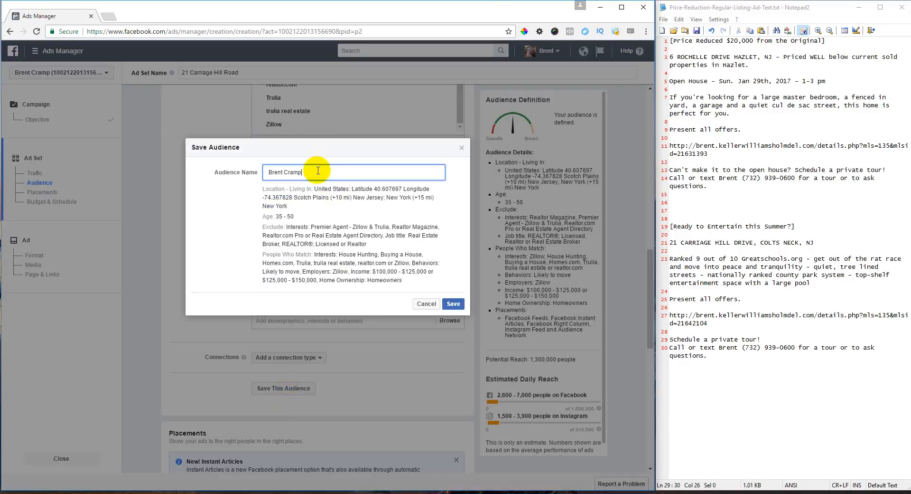
key(ctrl+a)
text(21)
key(BackSpace)
text(Move Up - Income 100K Plus)
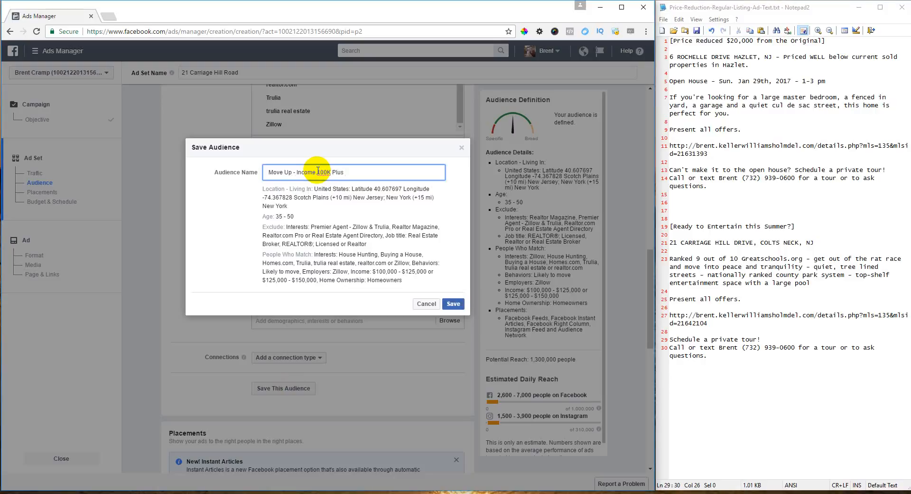
text( - NYC)
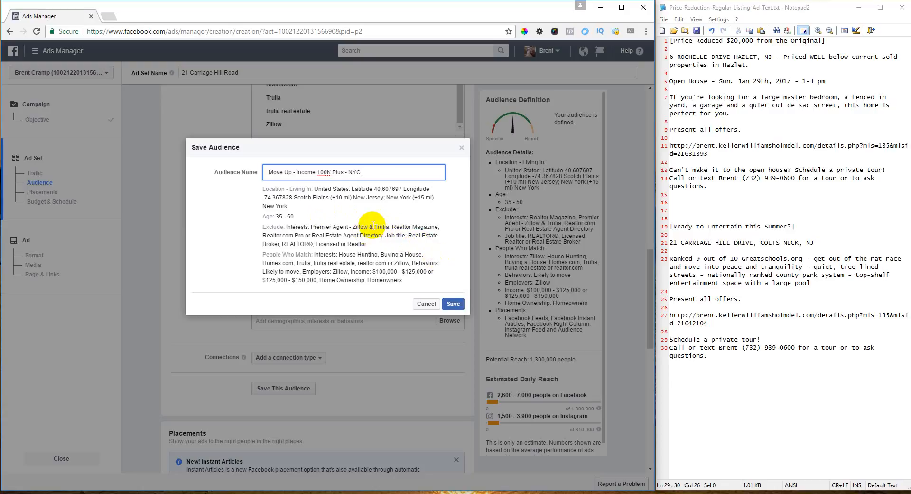
click(454, 305)
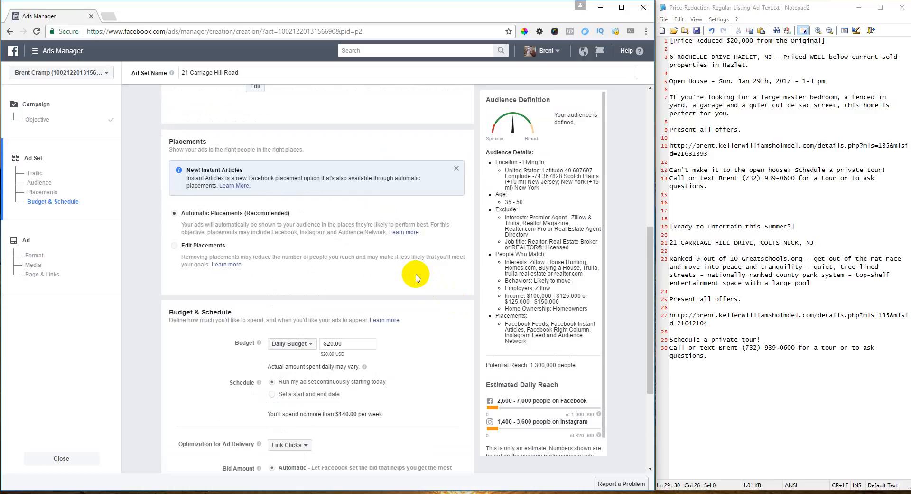
- Edit placements to drop Instant Articles, Right Column, Instagram and Audience Network, leaving Facebook Feeds
click(218, 248)
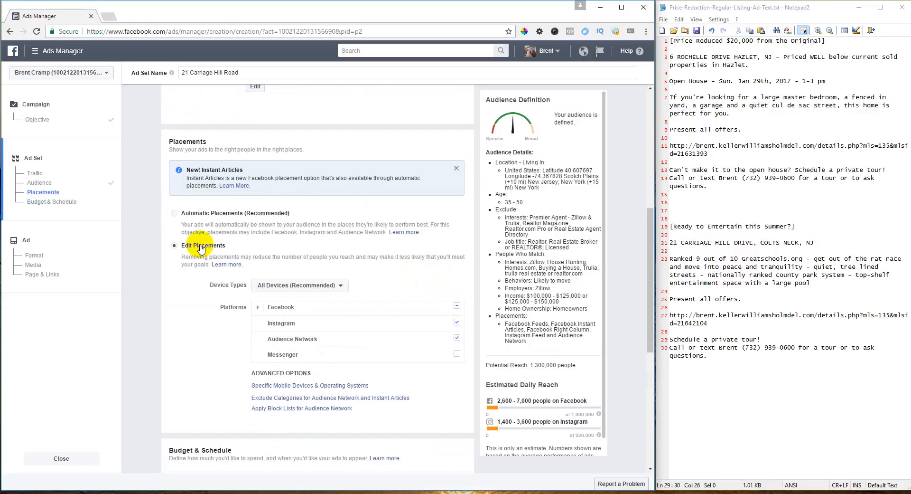
scroll(390, 233, down, 2)
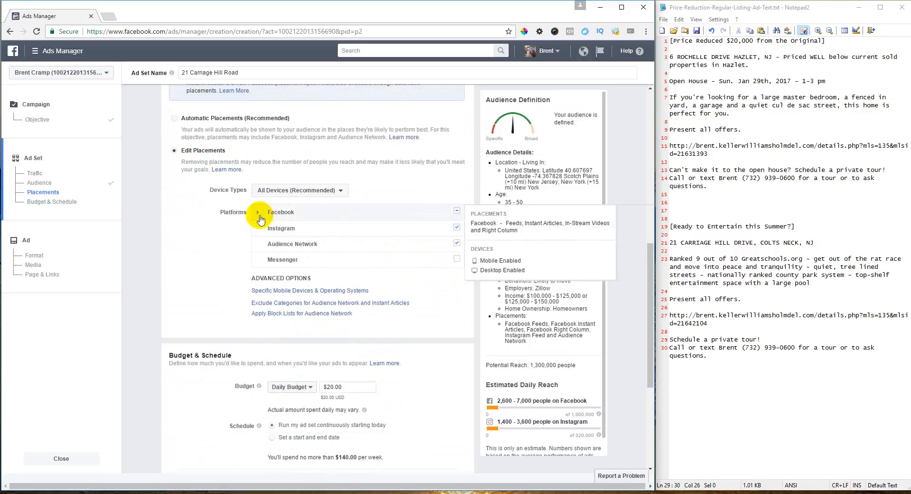
click(258, 212)
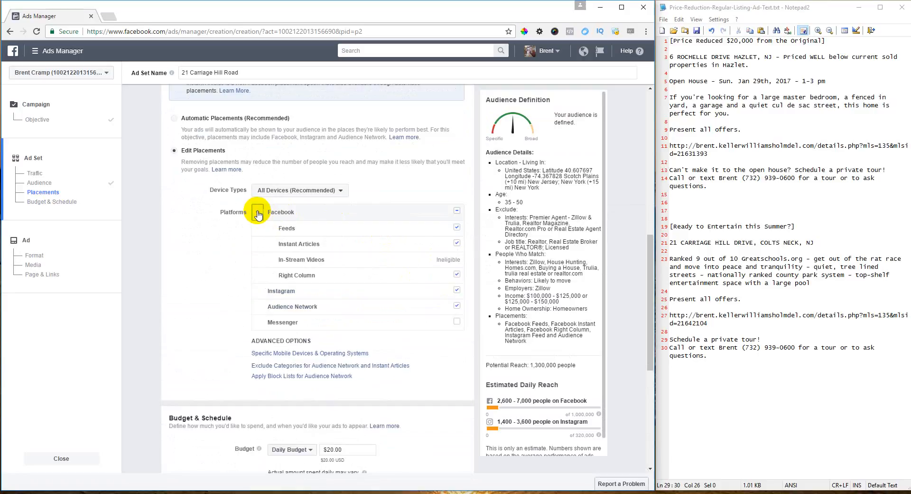
click(457, 244)
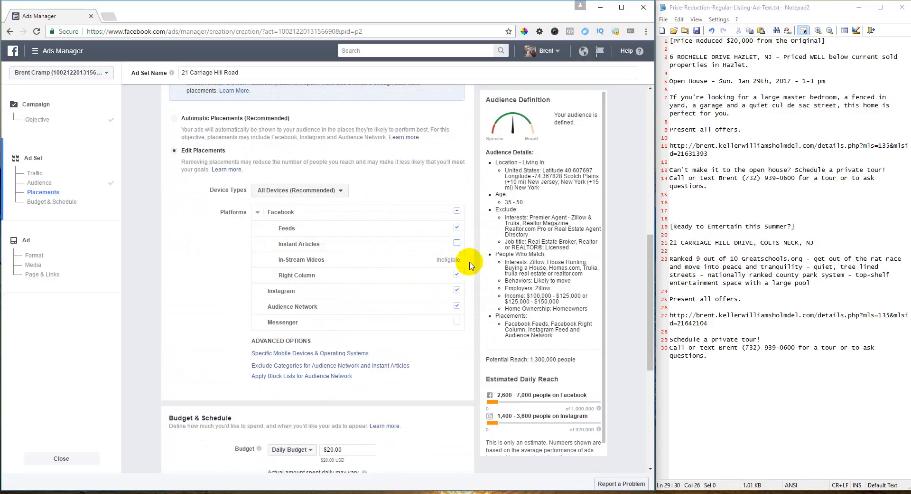
click(458, 274)
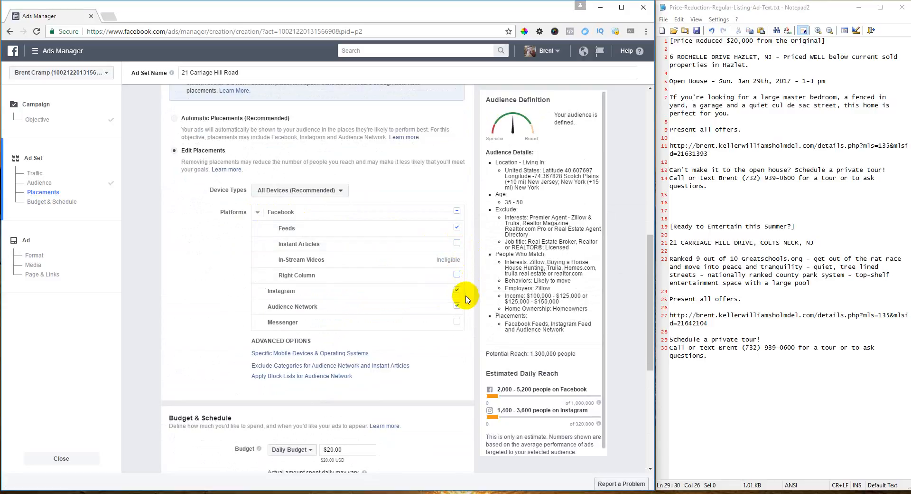
click(457, 291)
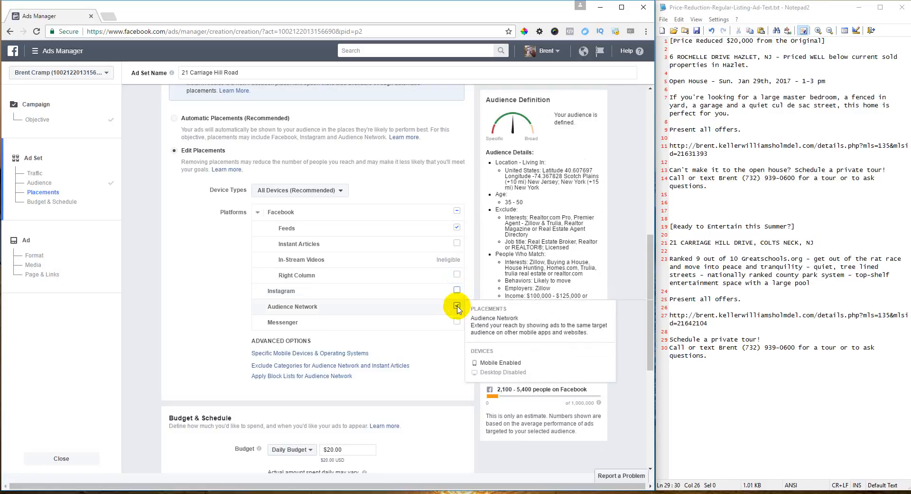
click(458, 307)
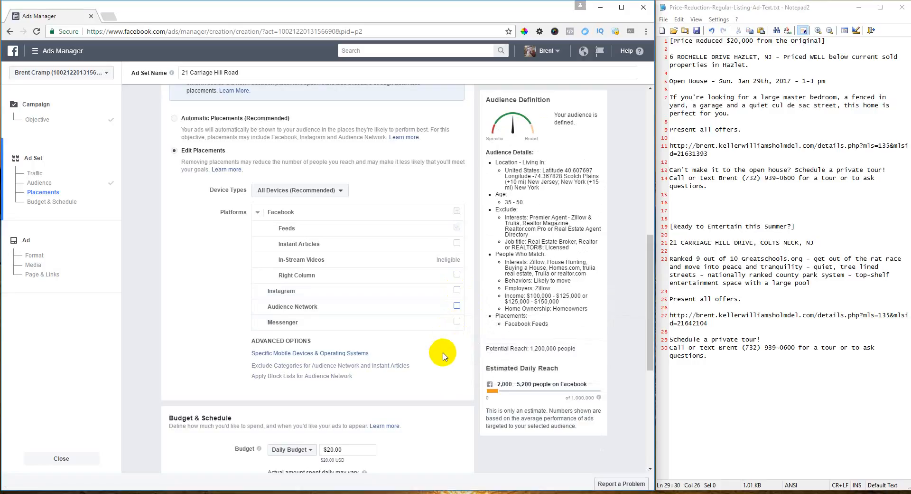
scroll(443, 356, down, 5)
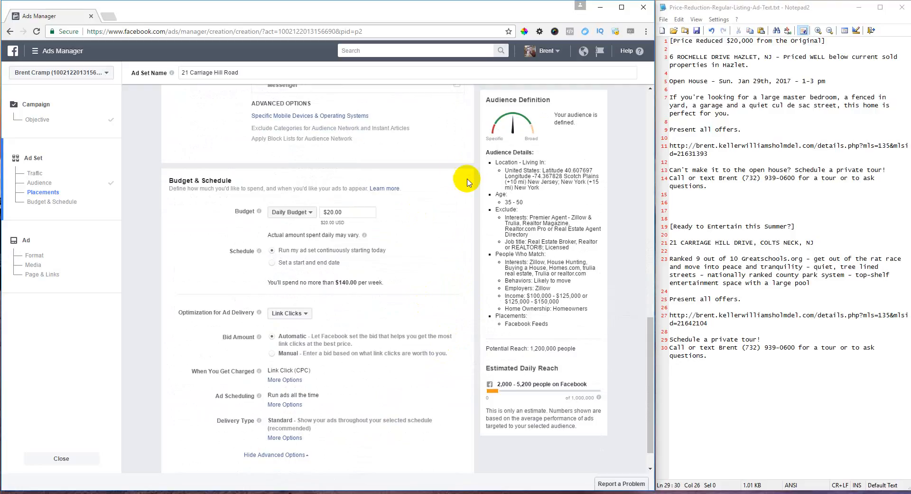
- Set a $5.00 daily budget scheduled from Feb 1 to Mar 1, 2017, and continue
click(290, 214)
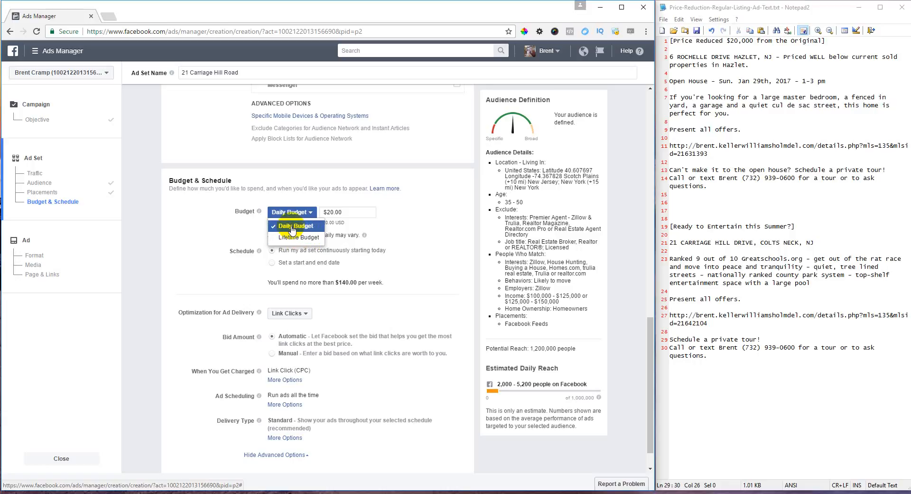
click(292, 227)
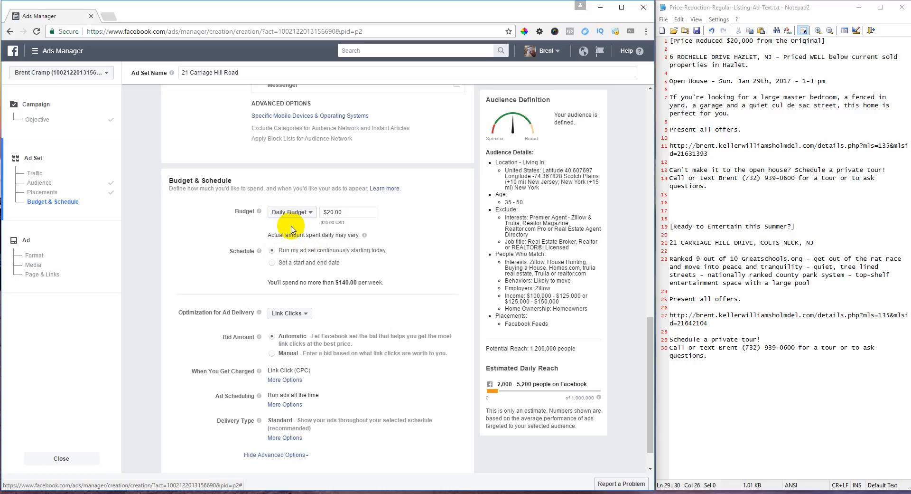
double_click(332, 211)
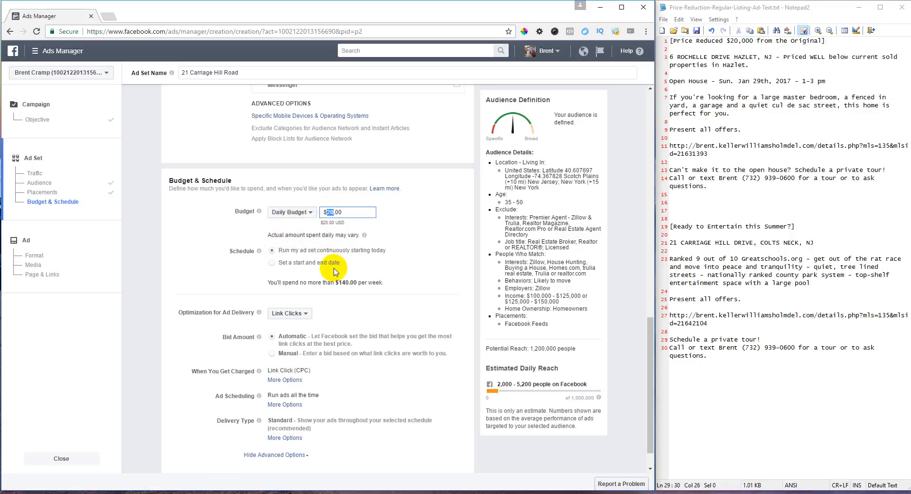
text(5)
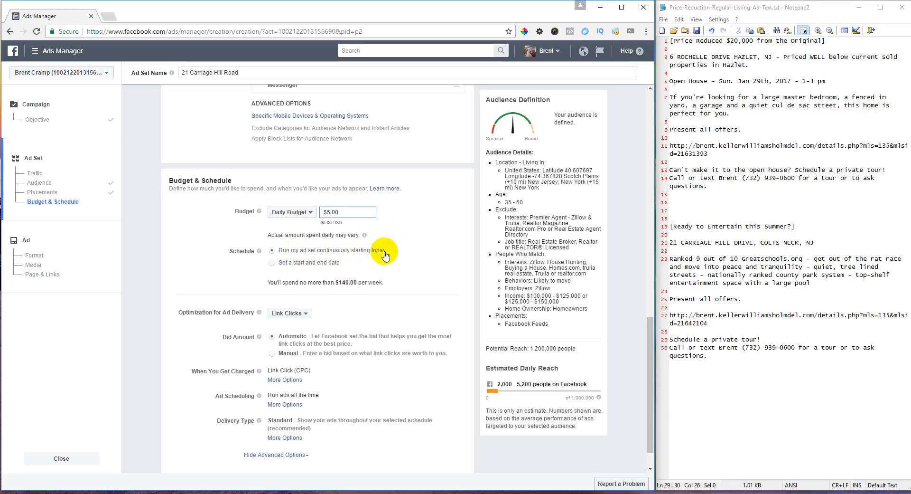
click(304, 266)
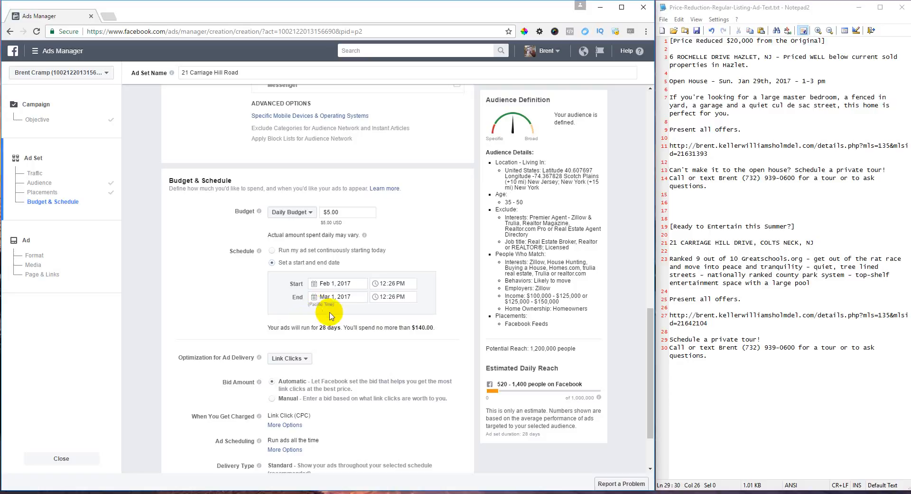
scroll(351, 313, down, 2)
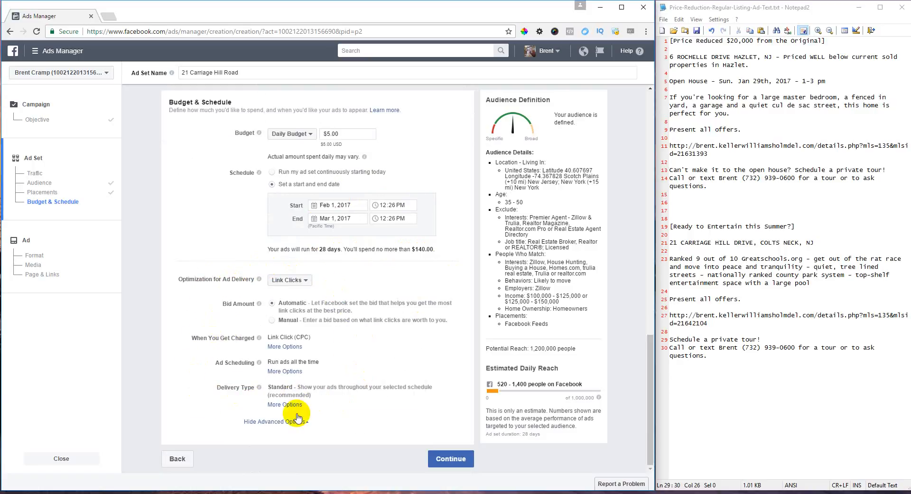
click(448, 455)
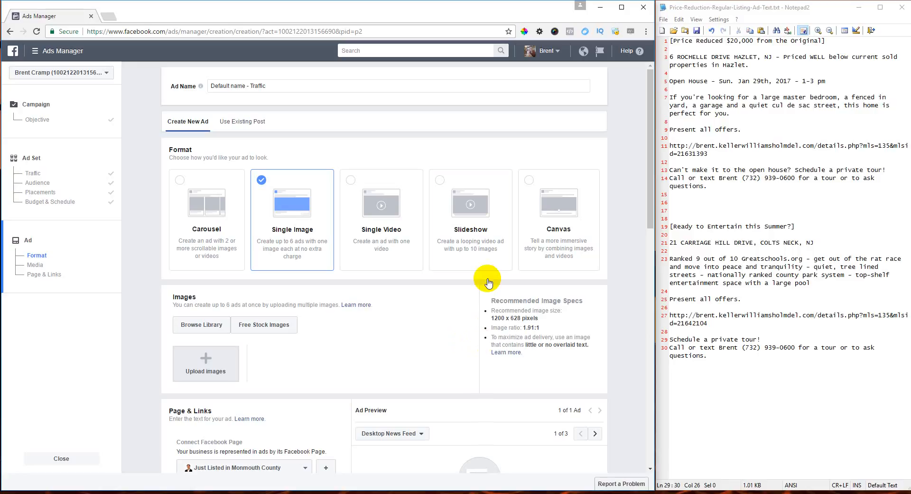
- Choose the Slideshow ad format and close the video library without picking a video
click(470, 234)
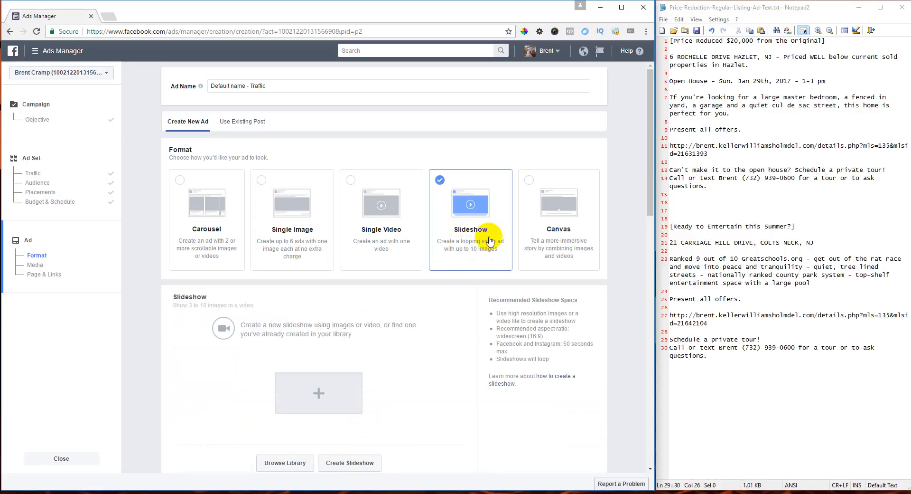
scroll(469, 251, down, 1)
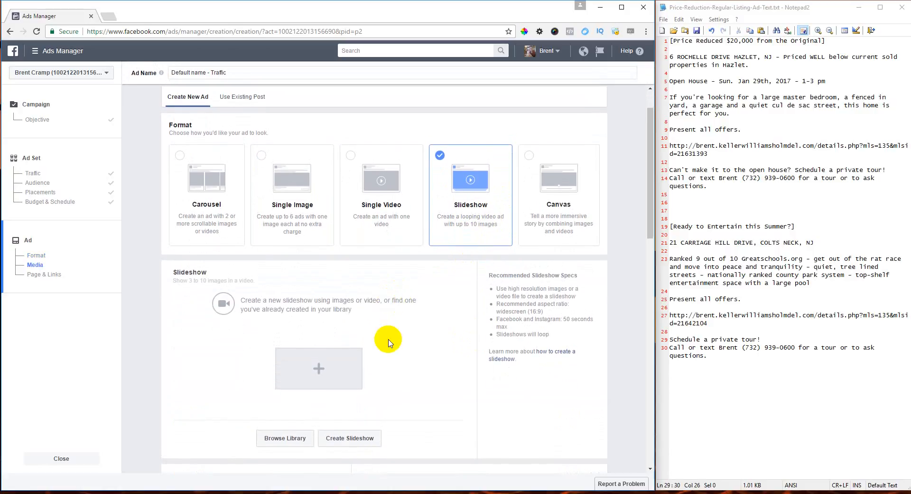
click(280, 441)
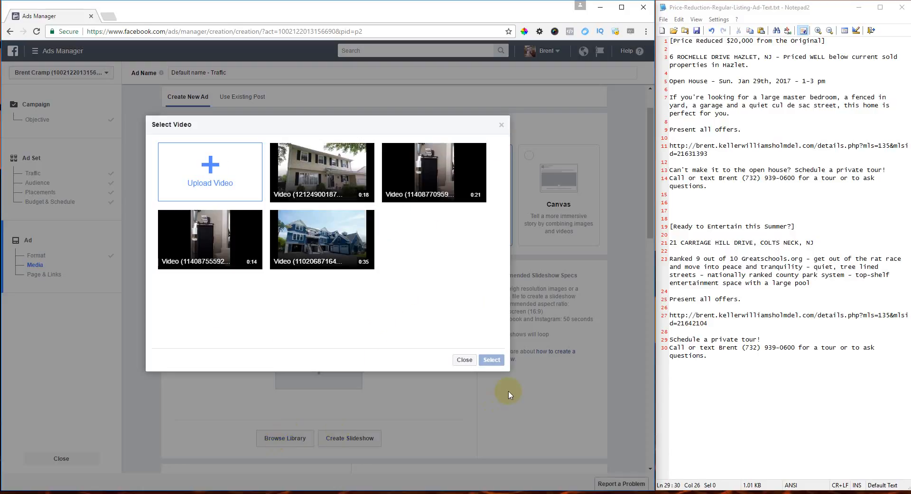
click(463, 359)
- Start a new slideshow and open the computer's file picker from the Upload Images tab
click(349, 438)
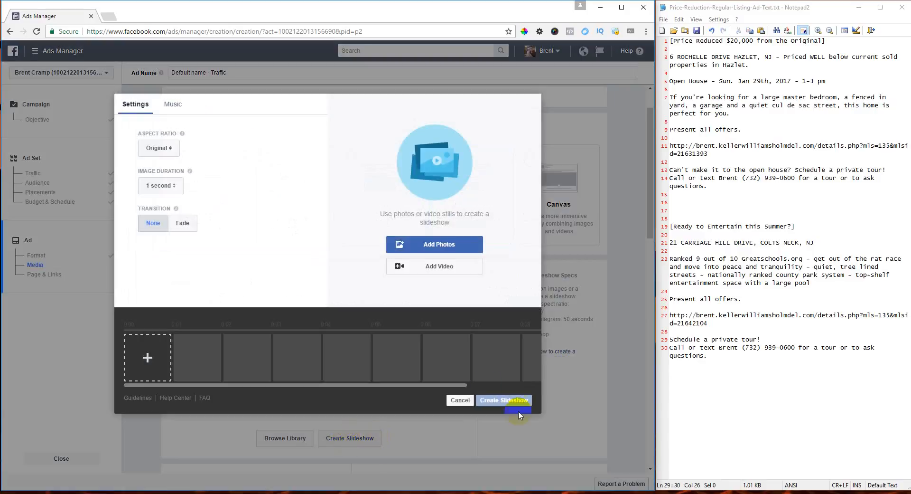
click(168, 360)
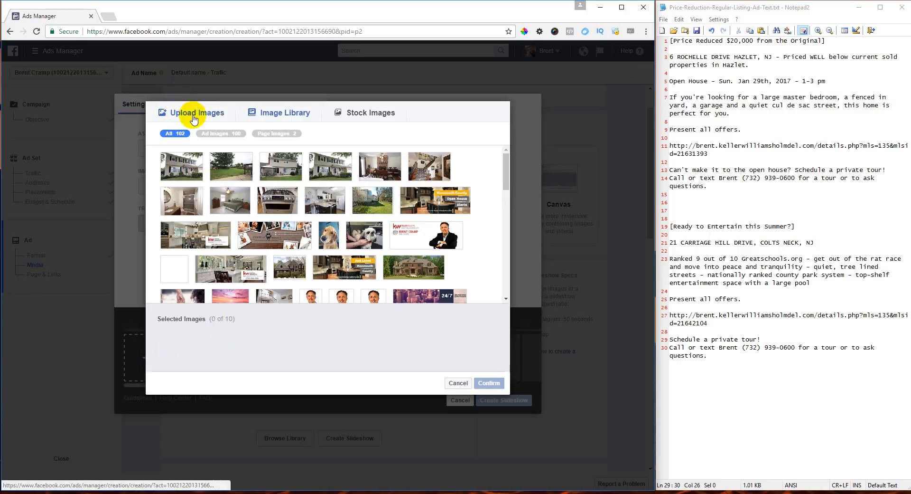
click(190, 118)
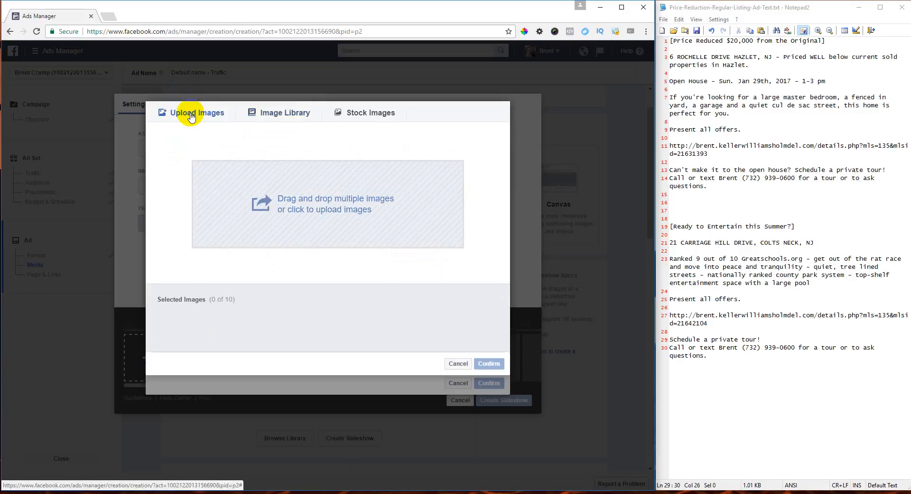
click(304, 204)
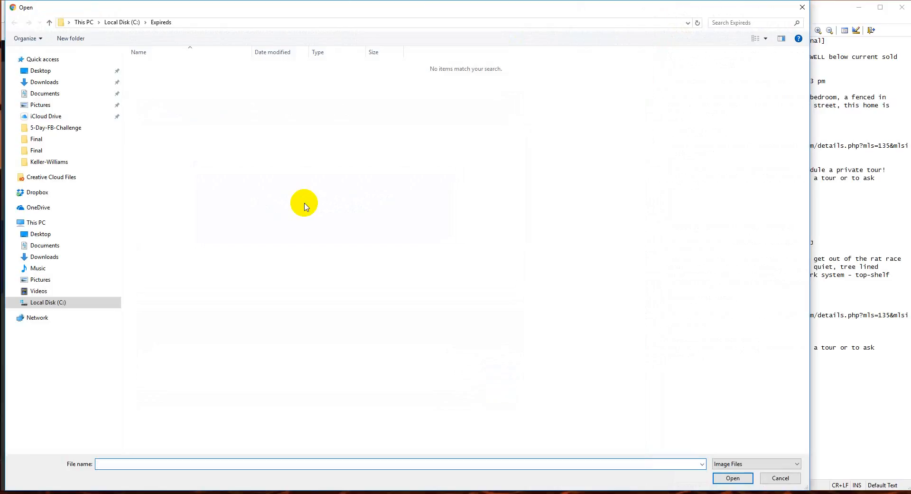
- Navigate to the C:\MaryBeth-Houses\Carriage-Hill\Final photo folder
click(122, 23)
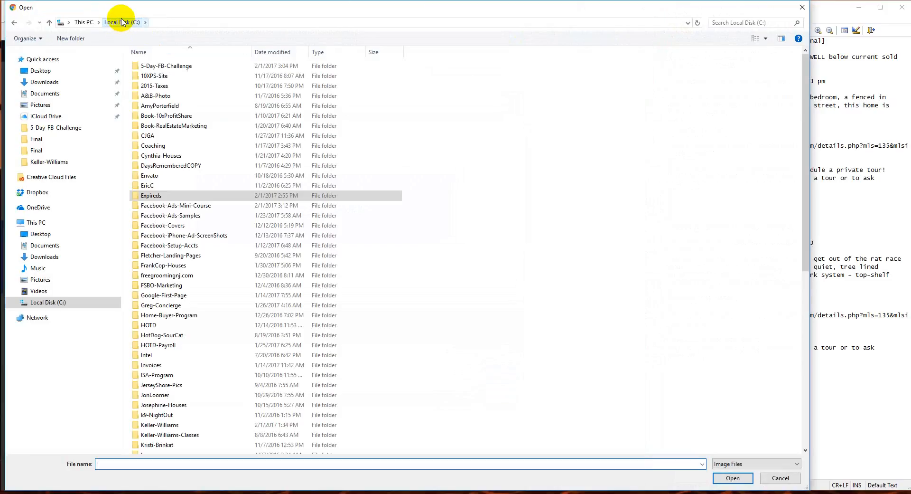
scroll(215, 220, down, 7)
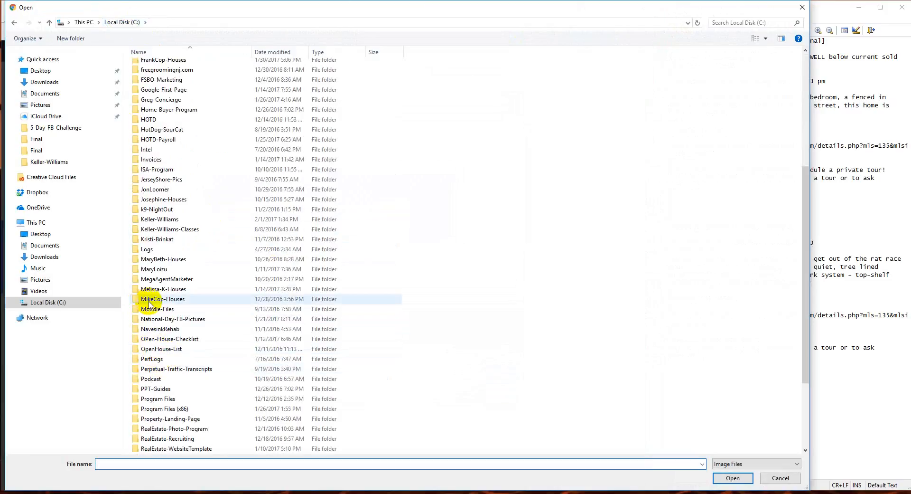
double_click(152, 259)
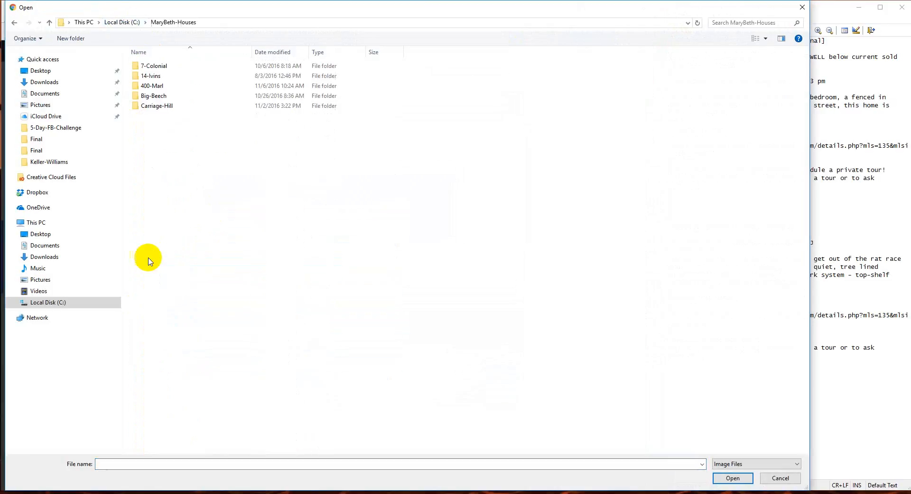
double_click(143, 107)
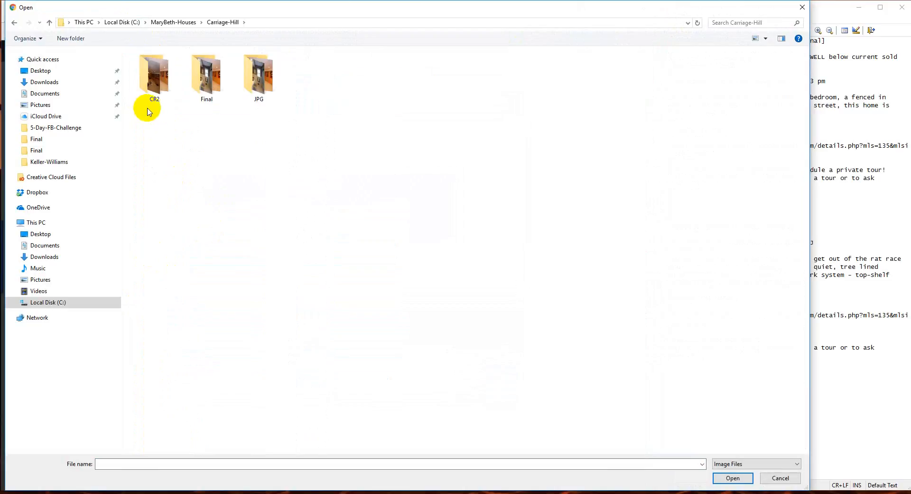
double_click(193, 79)
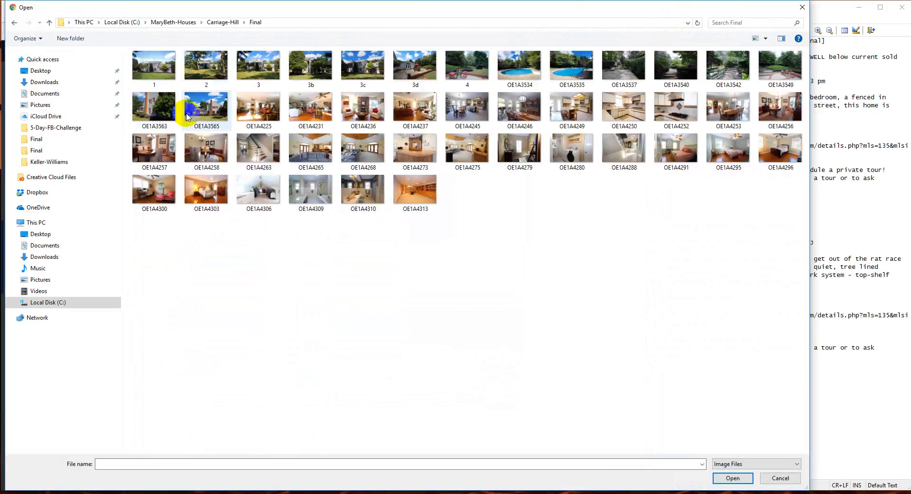
- Select the house-front photo plus OE1A3534 through OE1A4303 and open them for upload
click(264, 70)
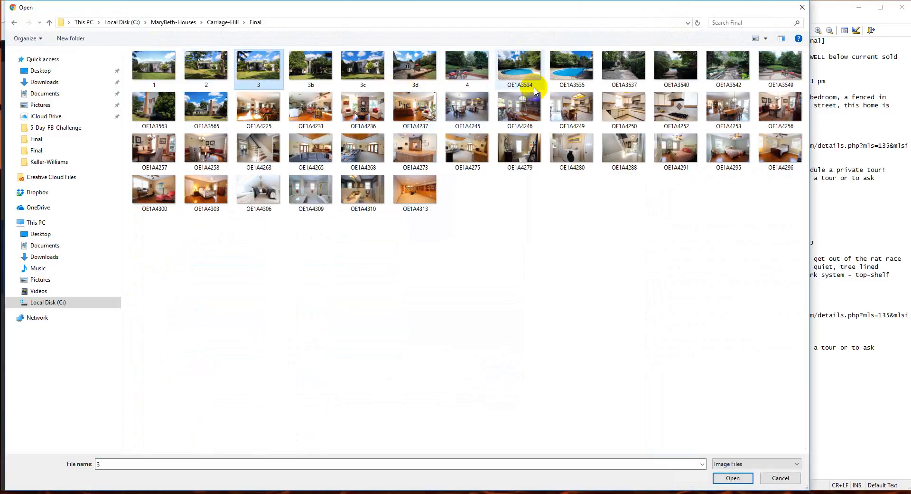
ctrl+click(525, 72)
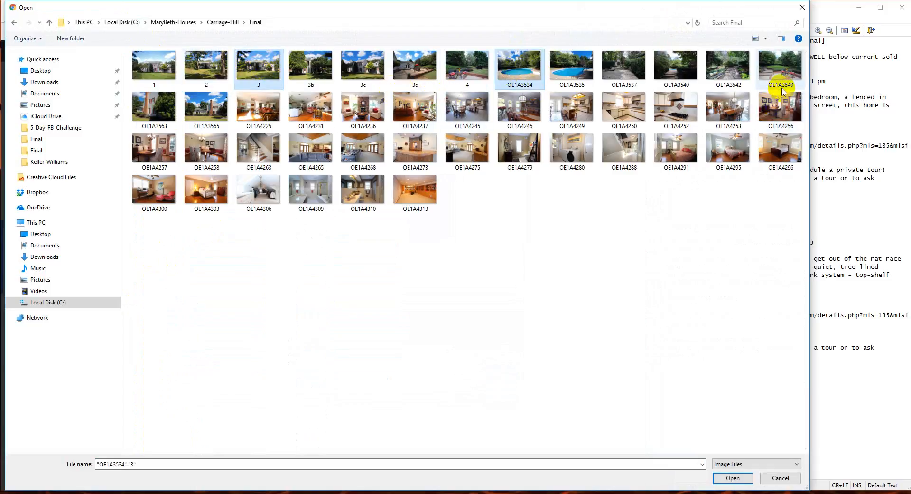
ctrl+click(734, 65)
ctrl+click(781, 67)
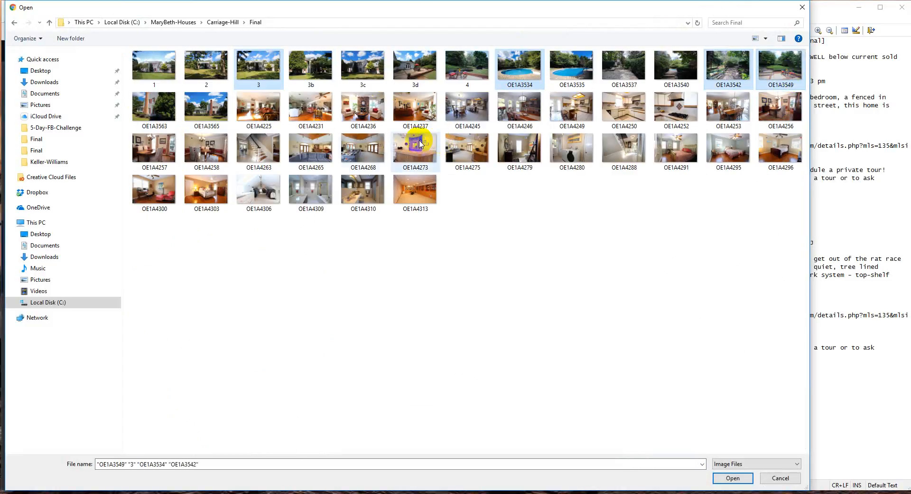
ctrl+click(263, 116)
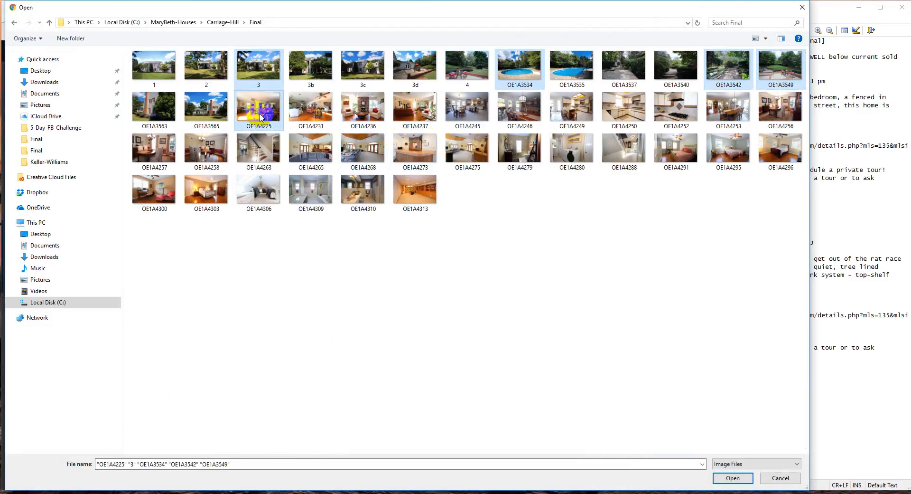
ctrl+click(316, 113)
ctrl+click(373, 111)
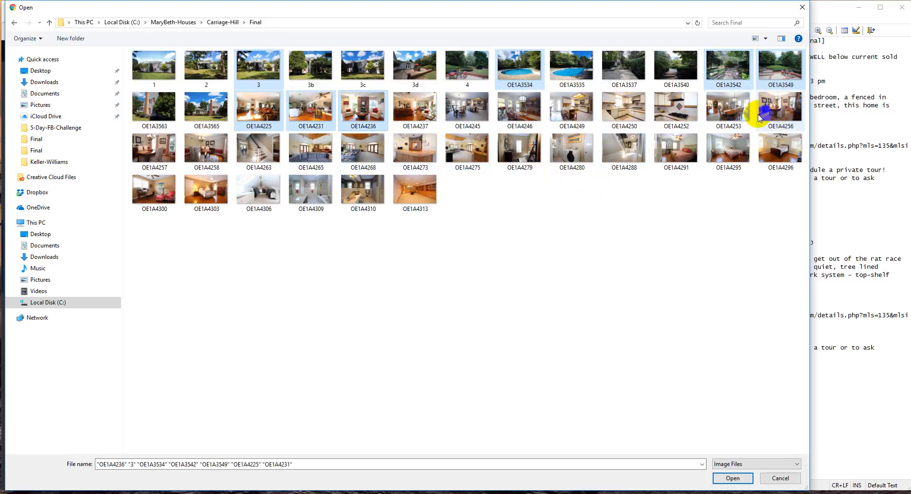
ctrl+click(735, 114)
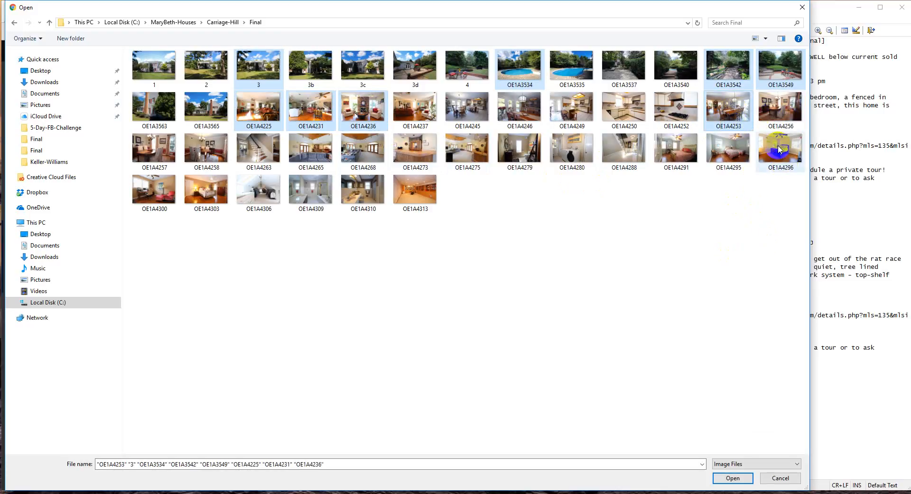
ctrl+click(781, 109)
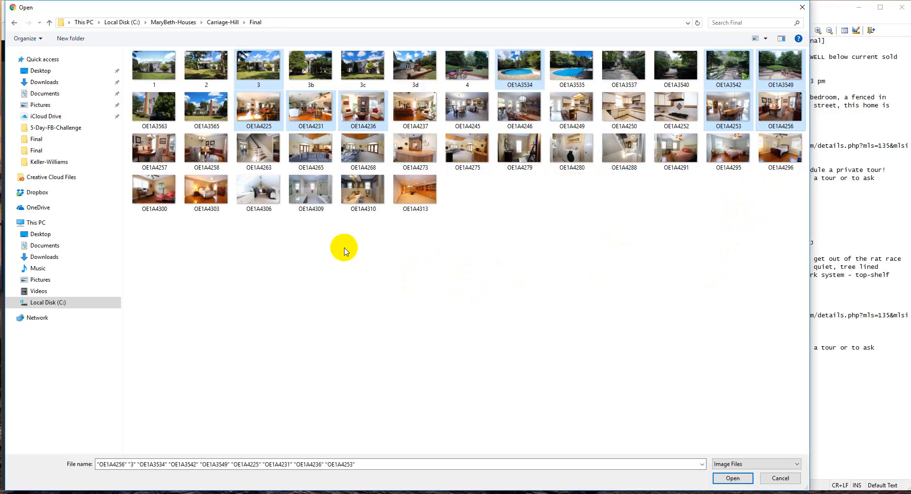
ctrl+click(205, 201)
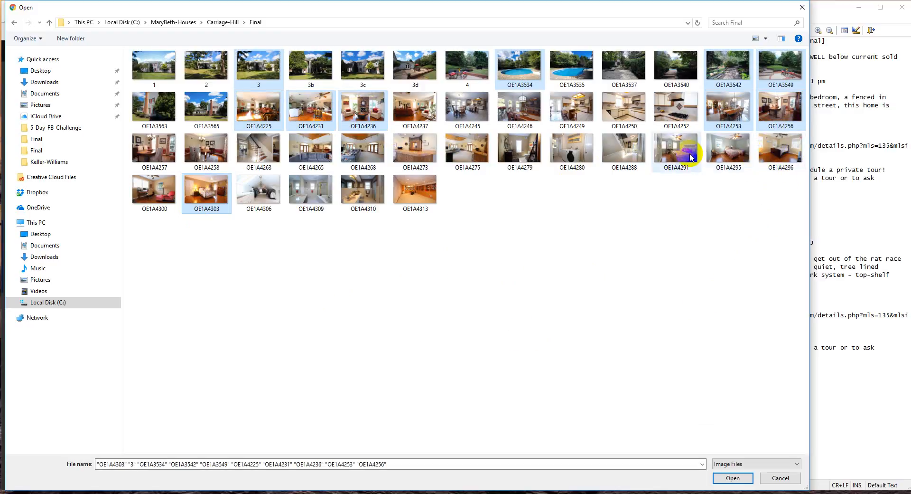
ctrl+click(728, 152)
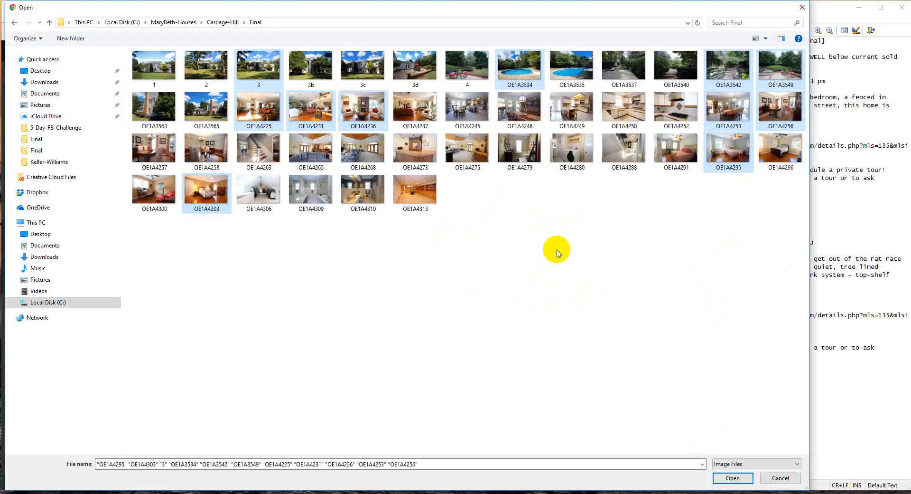
click(733, 477)
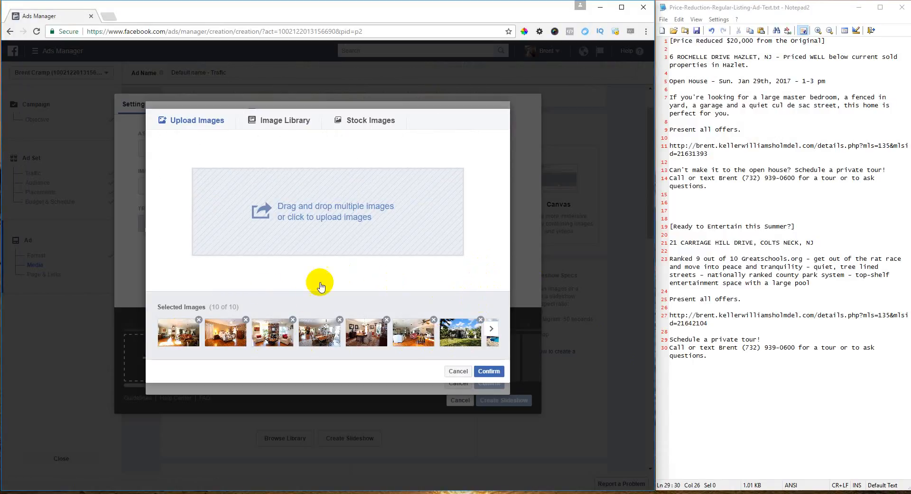
- Confirm the ten uploaded house photos into the slideshow timeline
click(489, 372)
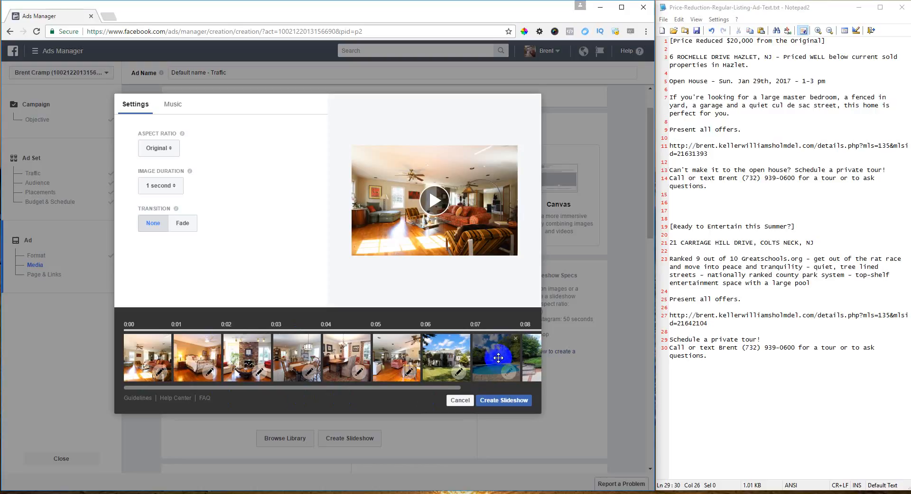
- Reorder the slideshow so the pool photo comes first and the yard photo second
drag(499, 357, 147, 353)
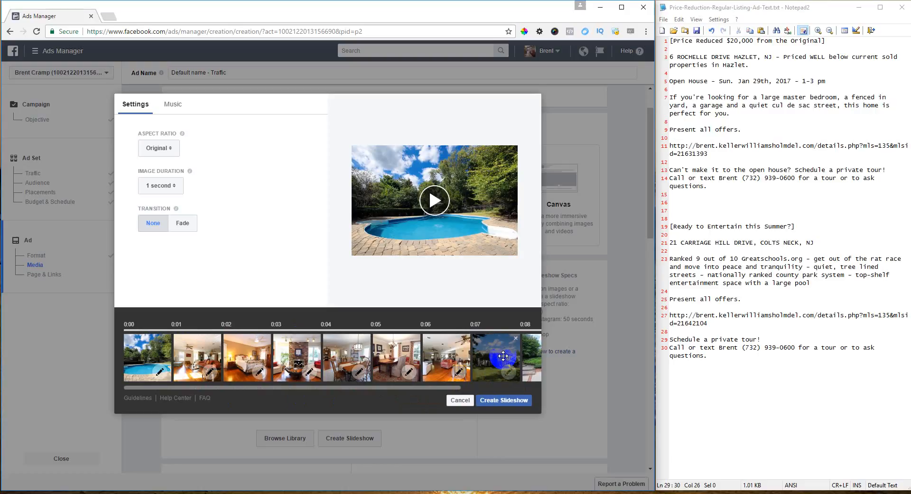
mouse_move(500, 356)
mouse_down()
mouse_move(266, 359)
mouse_move(375, 366)
mouse_up()
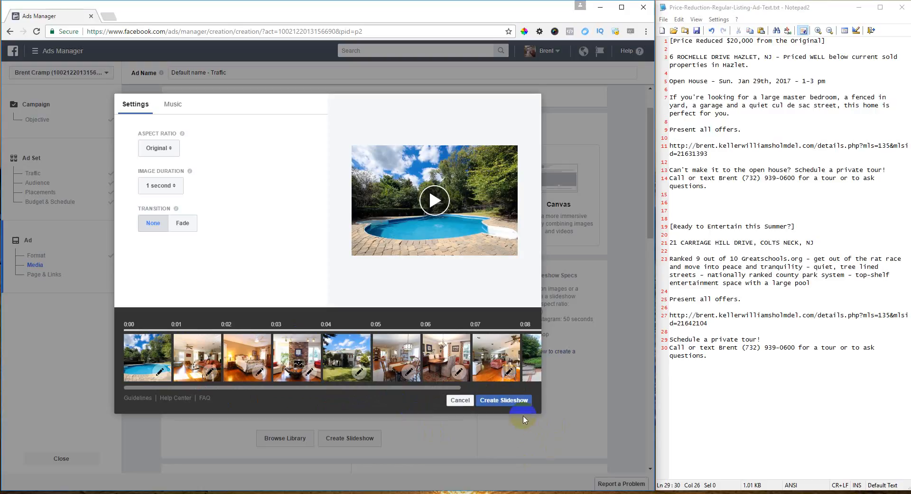
drag(535, 366, 199, 361)
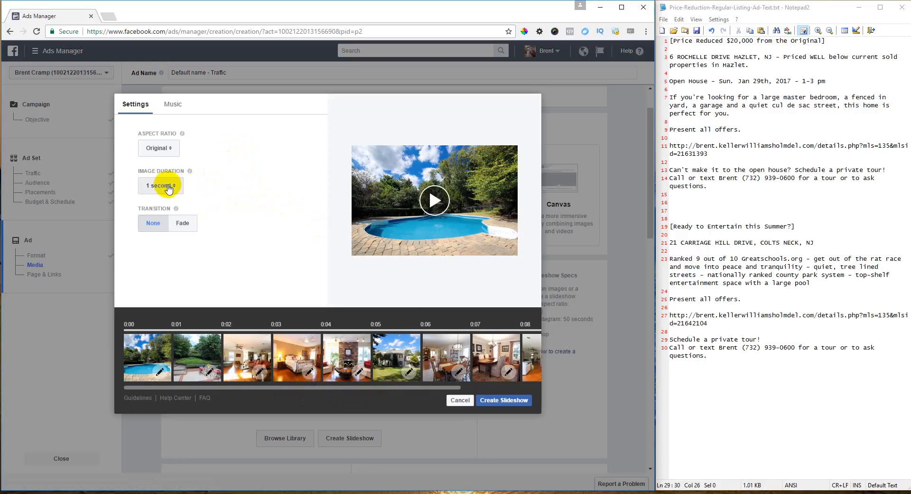
- Set 3-second image duration with a Fade transition and create the slideshow
click(172, 185)
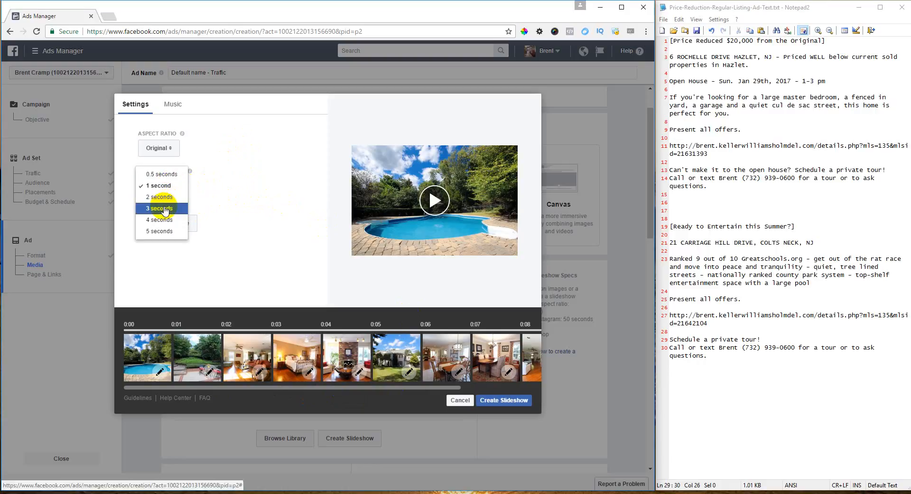
click(166, 210)
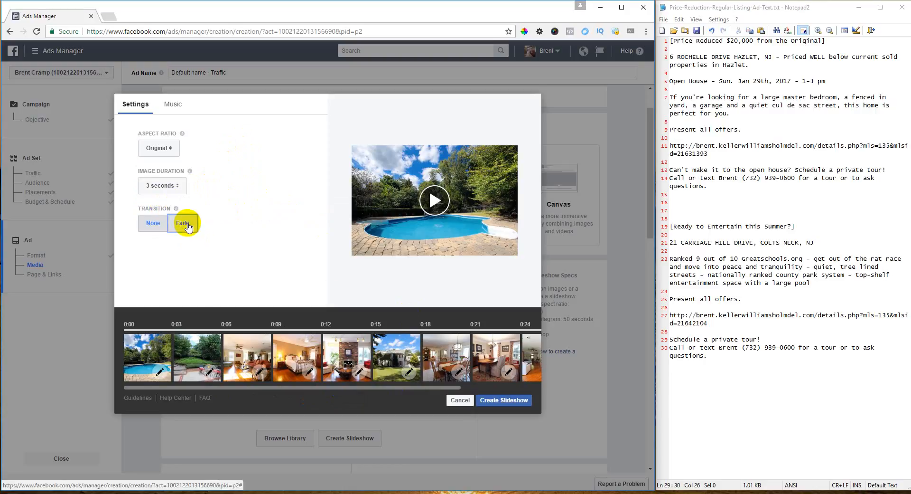
click(188, 230)
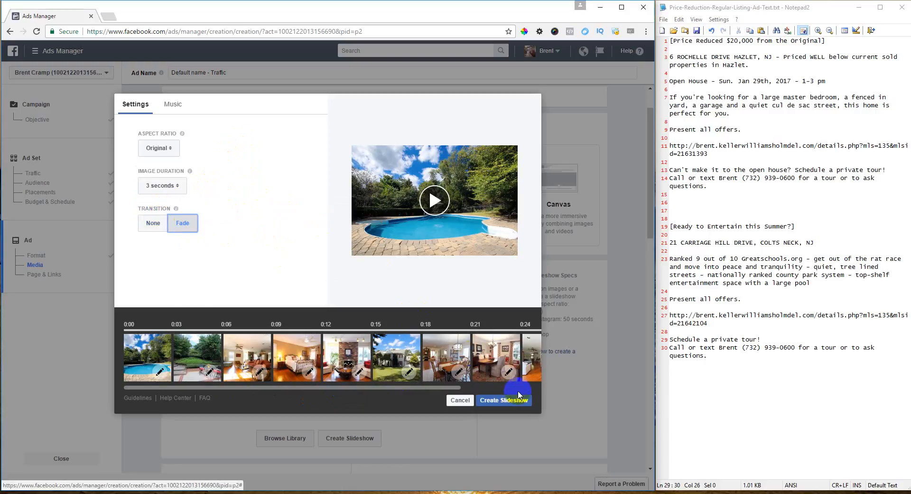
click(510, 400)
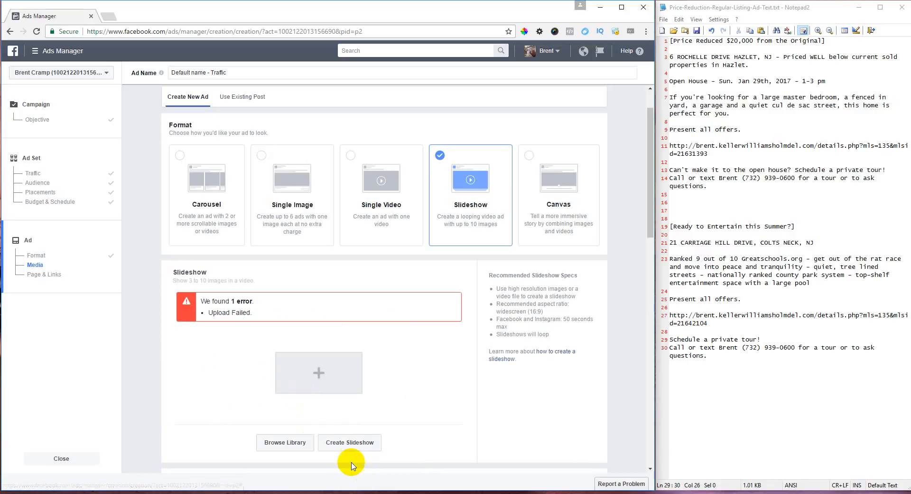
- Reopen the slideshow editor and create the 30-second slideshow video again
click(320, 373)
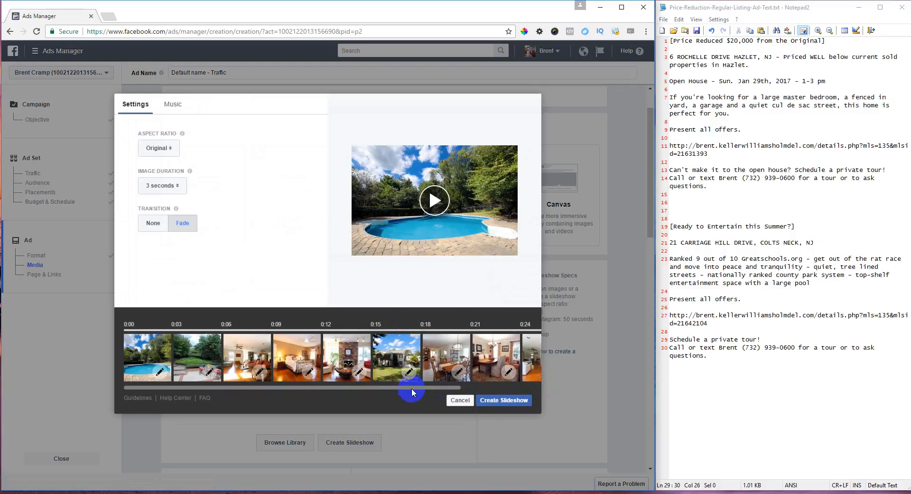
drag(411, 388, 512, 388)
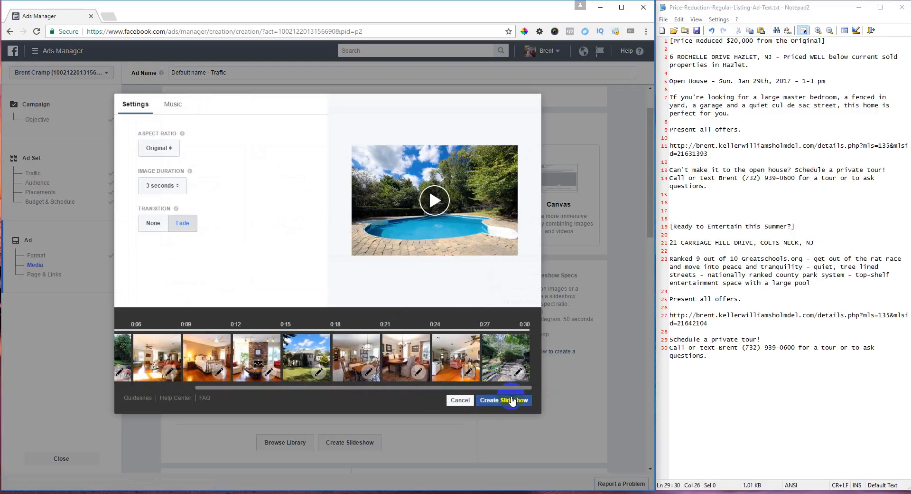
click(512, 400)
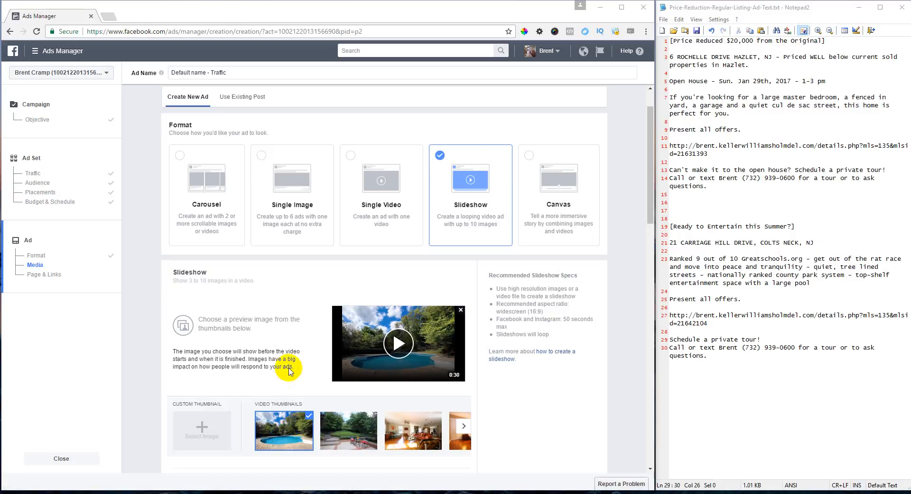
- Change the ad's Facebook Page from Just Listed in Monmouth County to the agent's Keller Williams page
scroll(285, 330, down, 2)
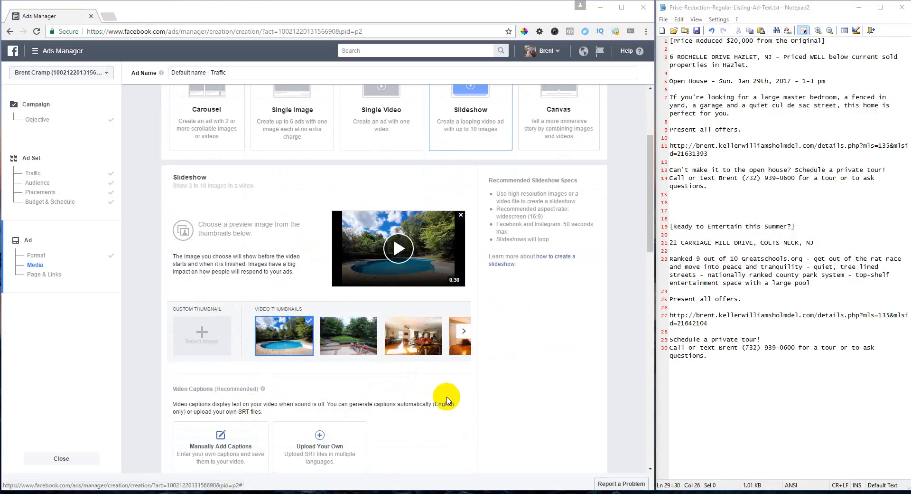
scroll(447, 400, down, 5)
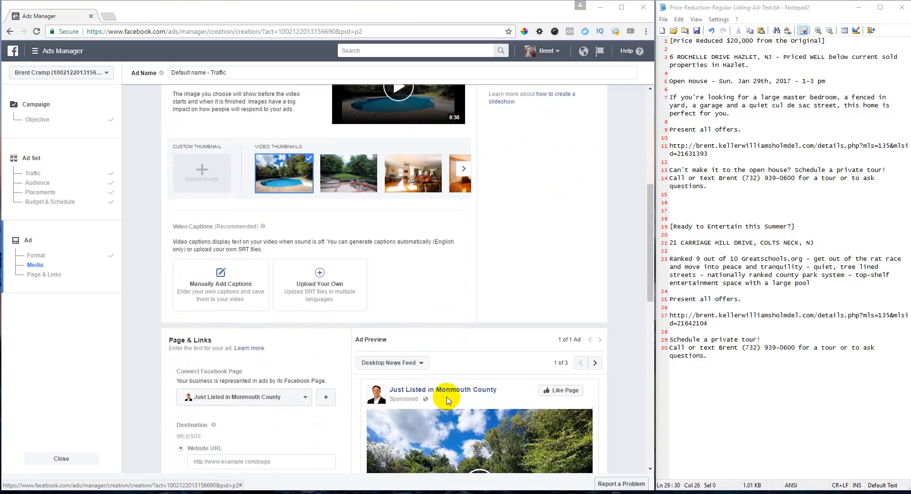
click(381, 392)
scroll(373, 380, down, 2)
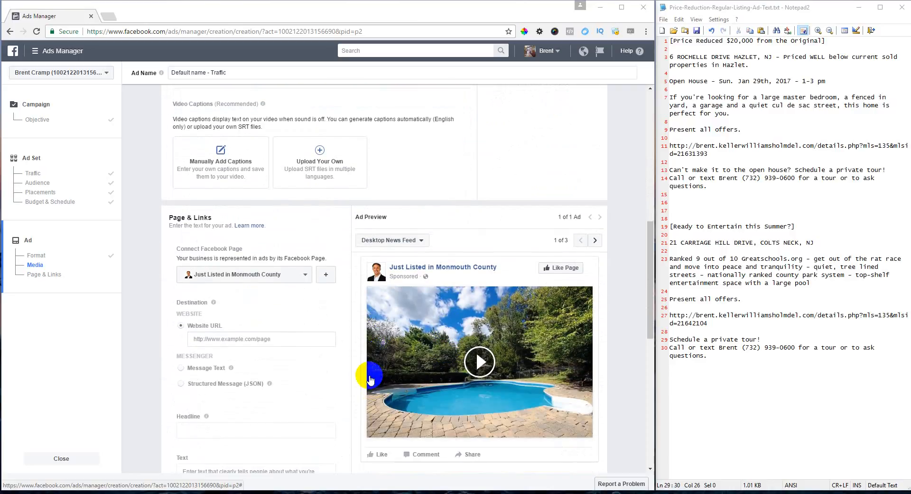
scroll(342, 310, down, 1)
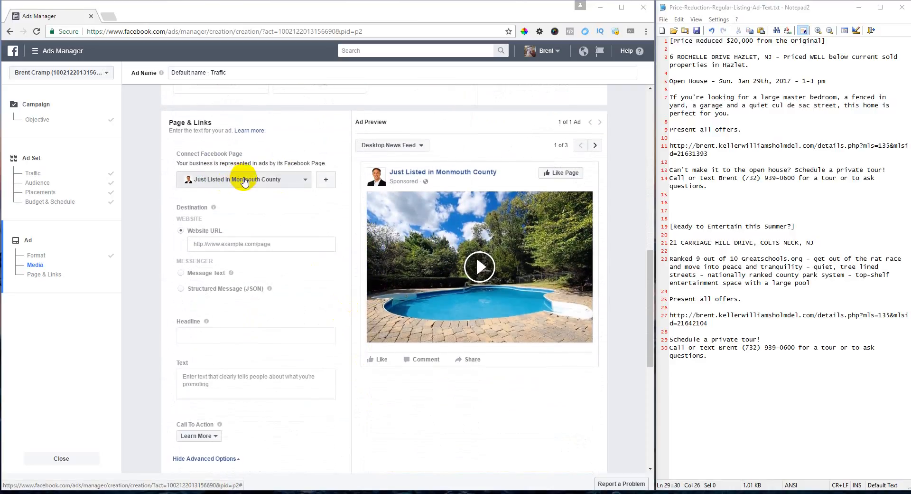
click(234, 182)
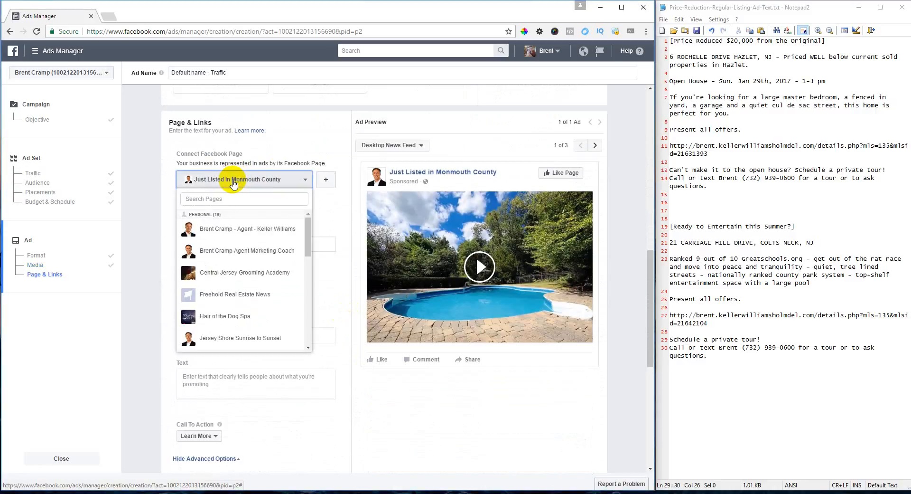
click(234, 230)
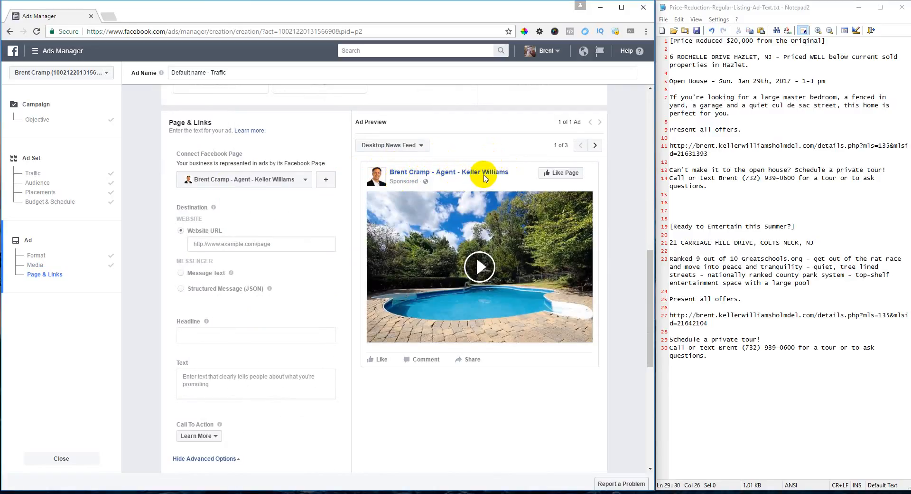
click(231, 244)
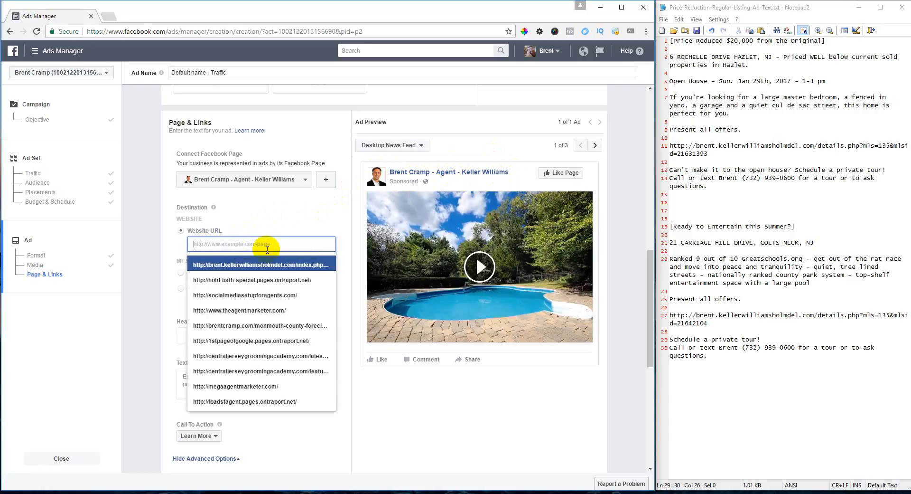
click(280, 220)
scroll(280, 220, down, 1)
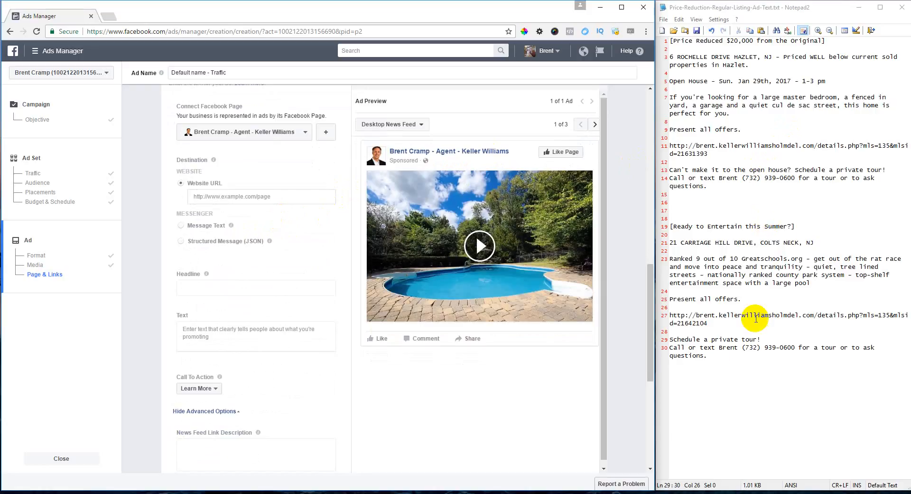
drag(708, 356, 665, 226)
key(ctrl+c)
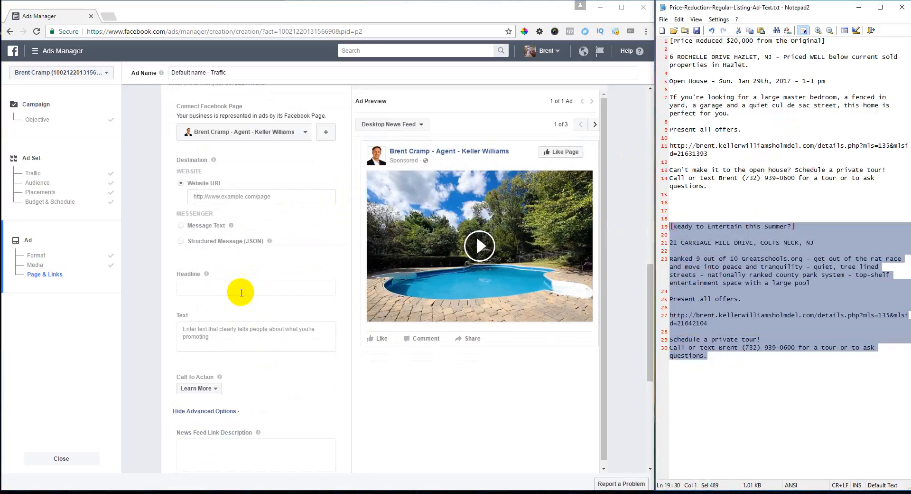
click(225, 334)
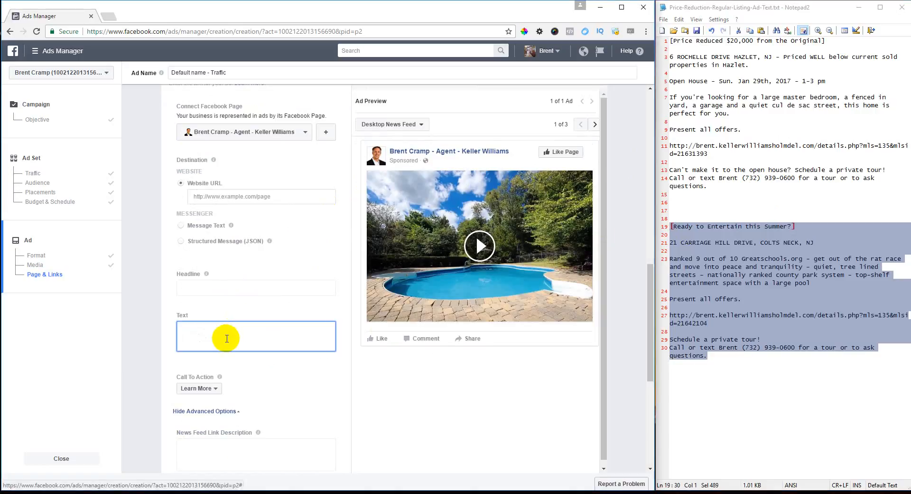
key(ctrl+v)
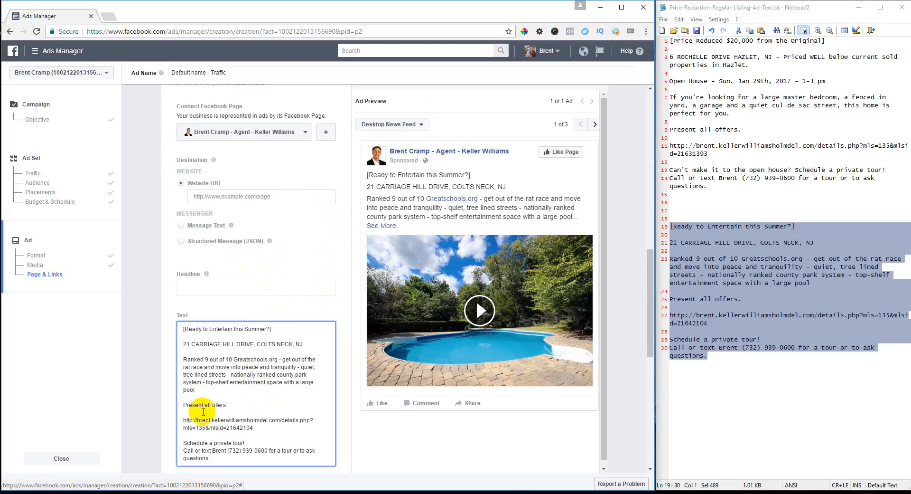
- Copy the listing link from the ad text into Website URL as the ad's destination
click(257, 427)
drag(257, 427, 182, 420)
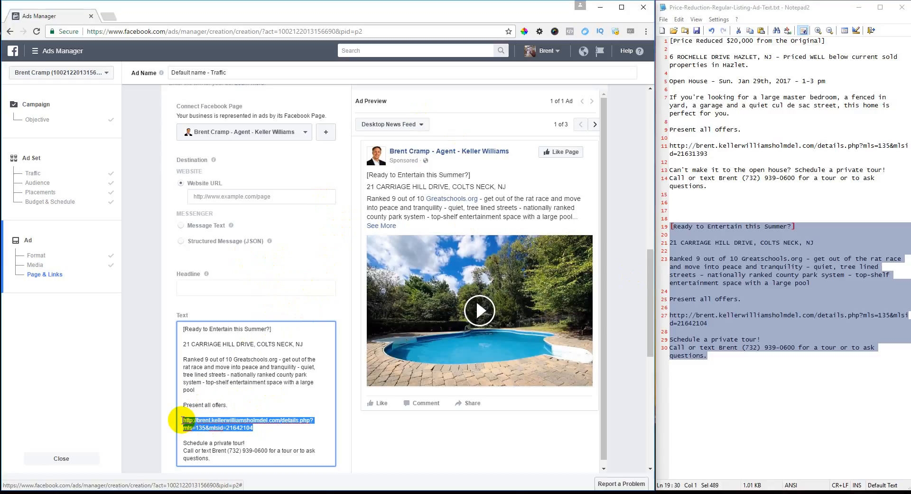
click(223, 197)
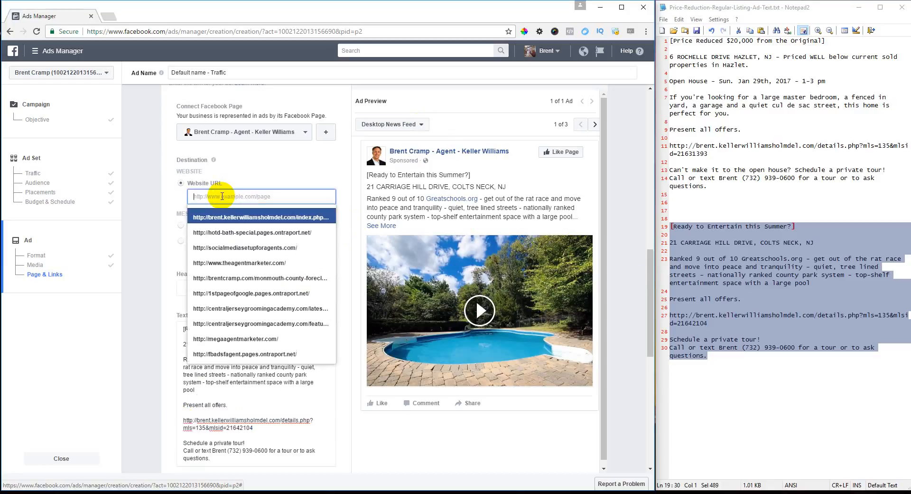
key(ctrl+v)
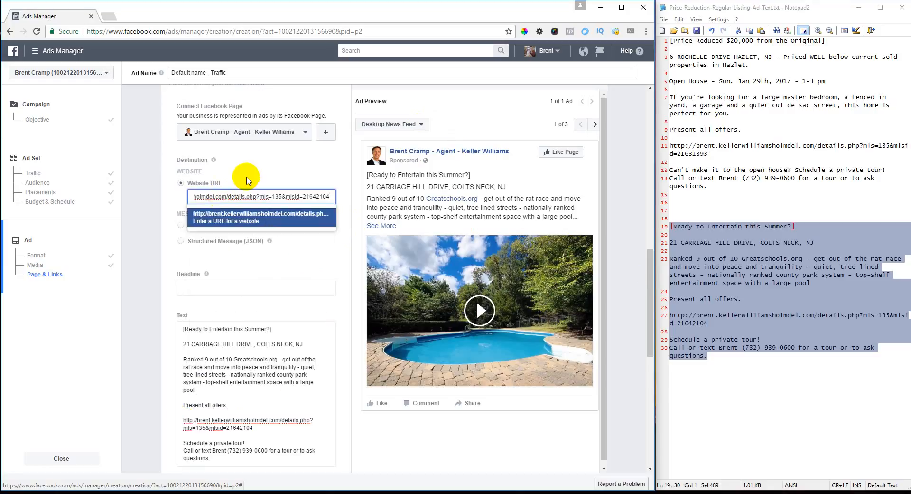
click(311, 179)
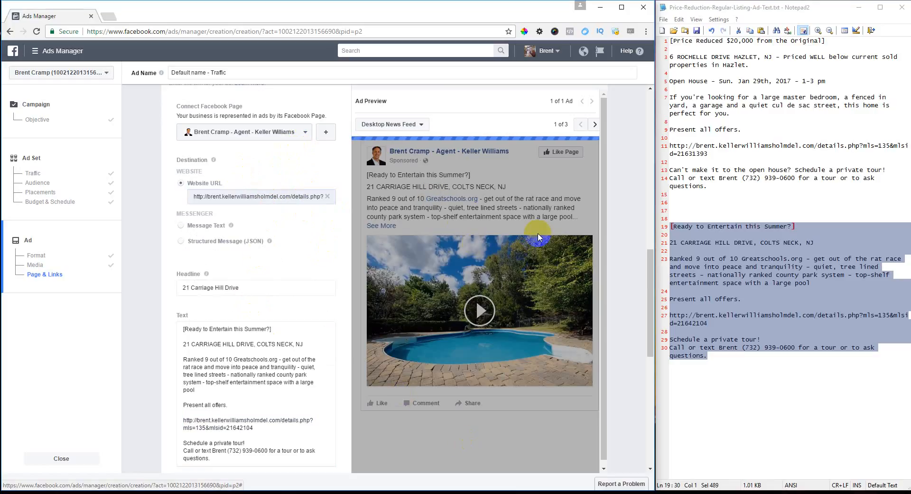
click(516, 287)
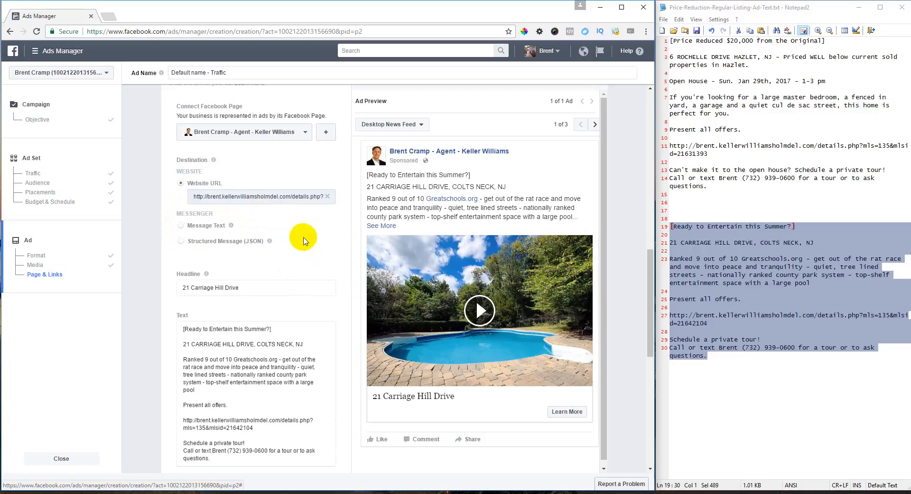
- Replace the headline with 'Ready to Entertain this Summer?' and 'Just Listed in Colts Neck, NJ - Escape the NYC Rat Race!'
scroll(298, 237, down, 1)
click(258, 240)
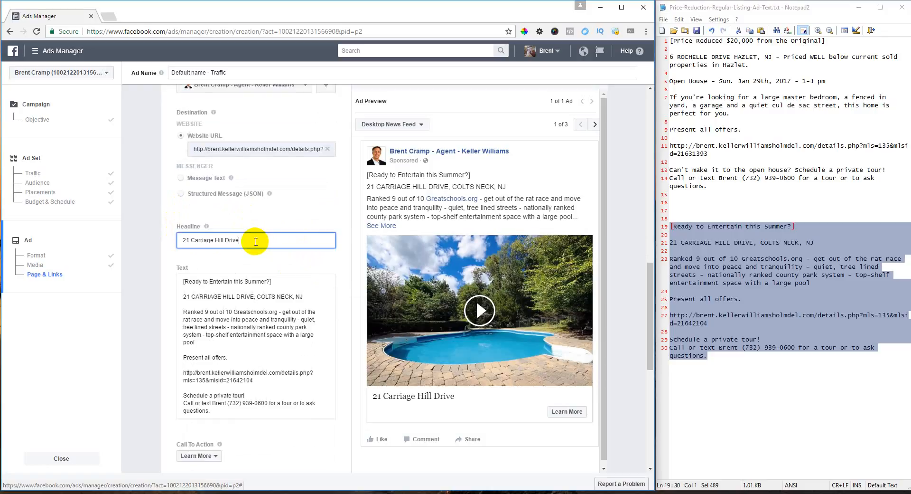
drag(266, 240, 123, 230)
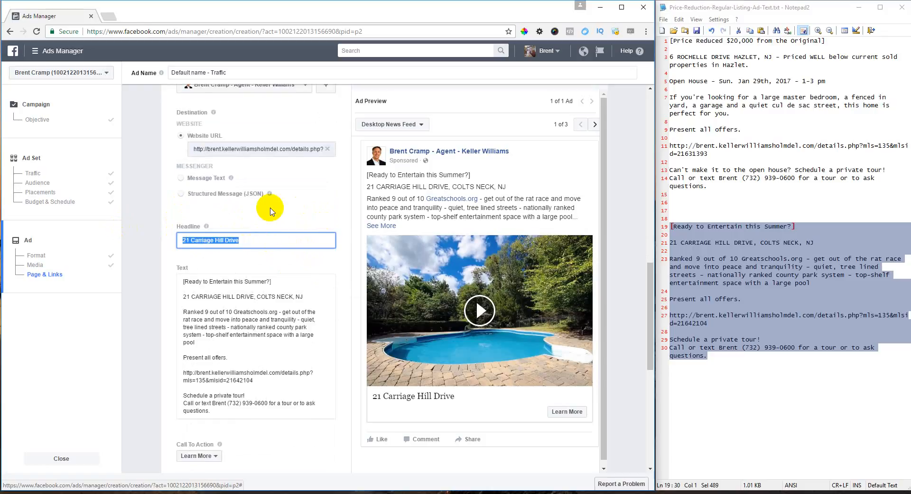
click(433, 176)
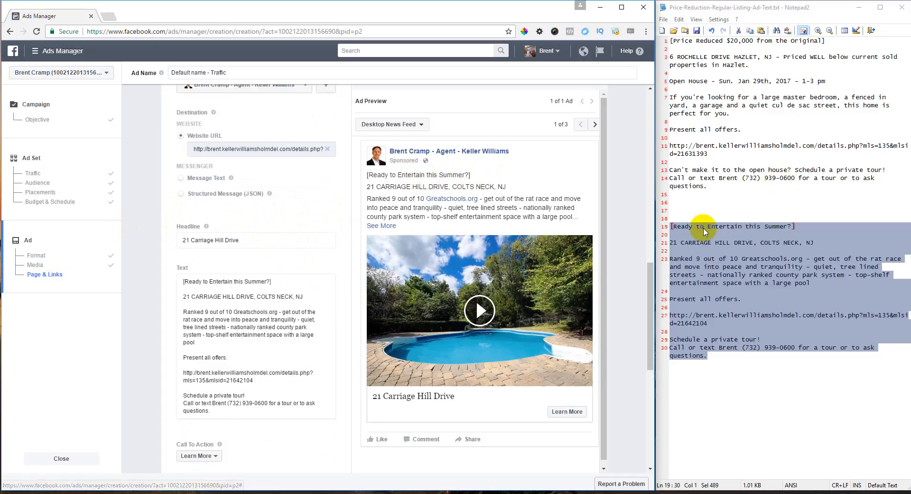
drag(287, 286, 165, 285)
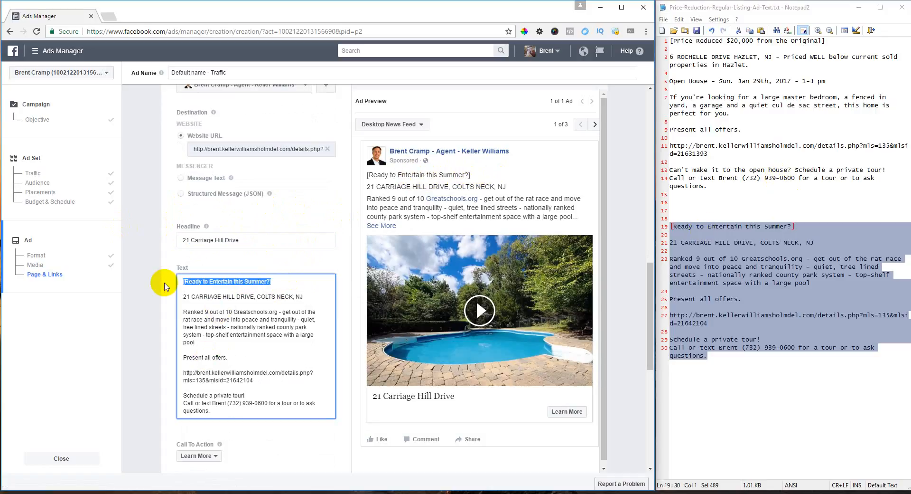
key(ctrl+c)
triple_click(242, 240)
key(ctrl+v)
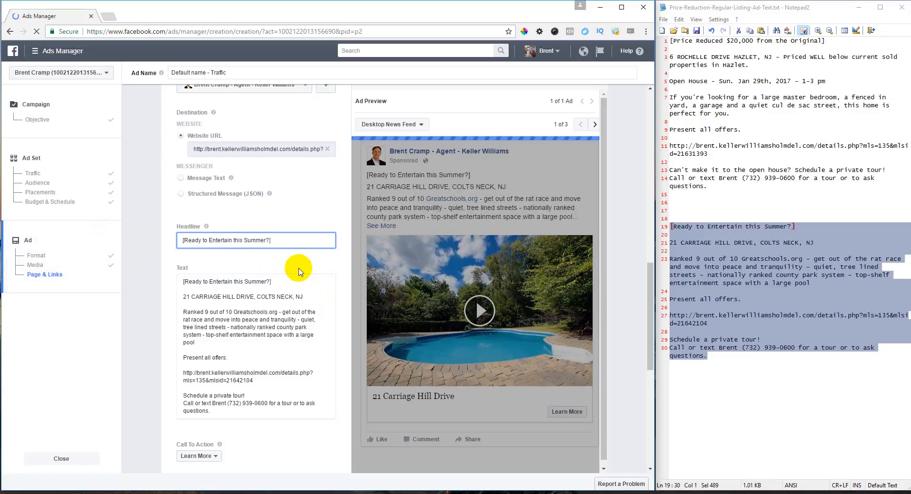
text(b)
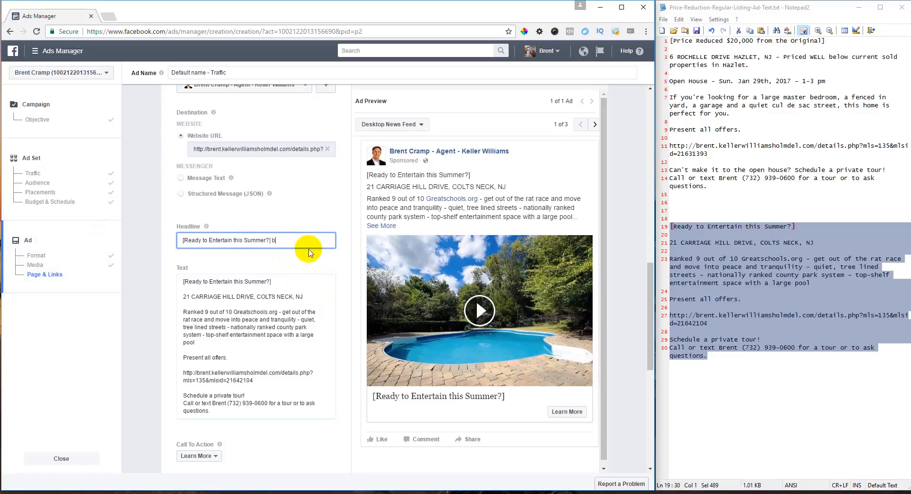
key(BackSpace)
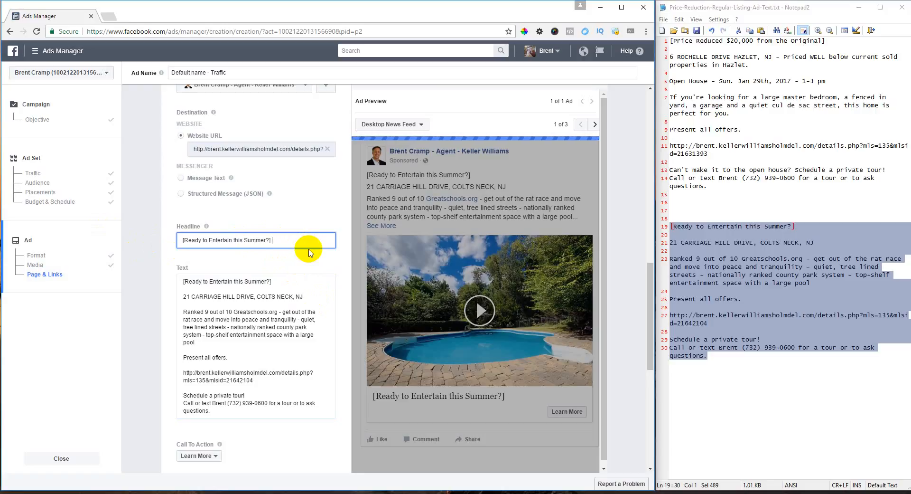
text(Just Listed in)
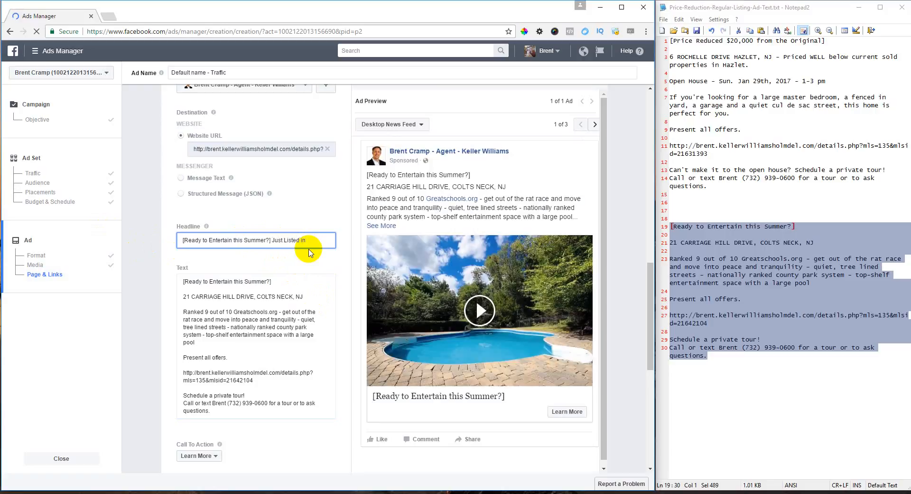
text( Colts Neck)
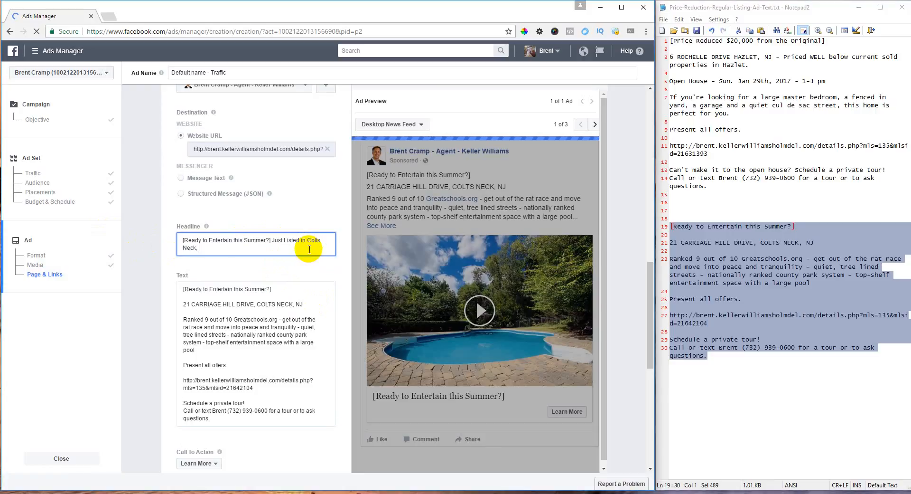
text(, NJ - Escape the NYC Rat Race!)
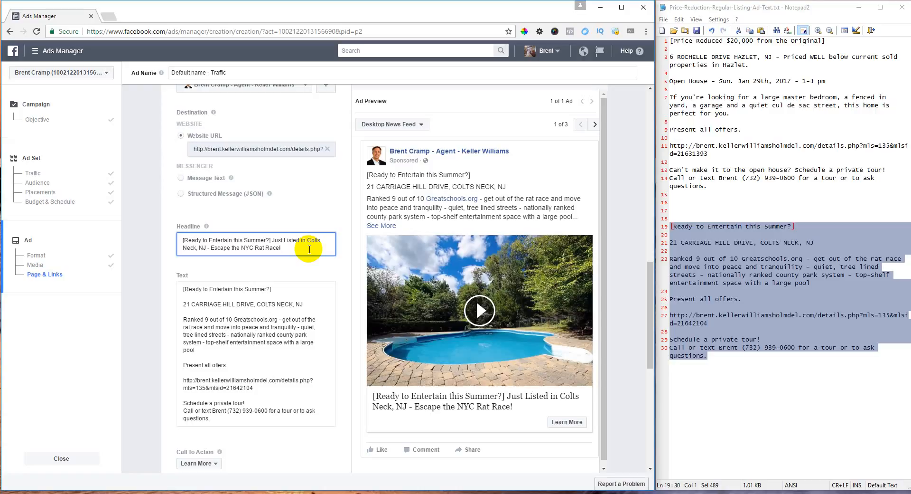
click(232, 326)
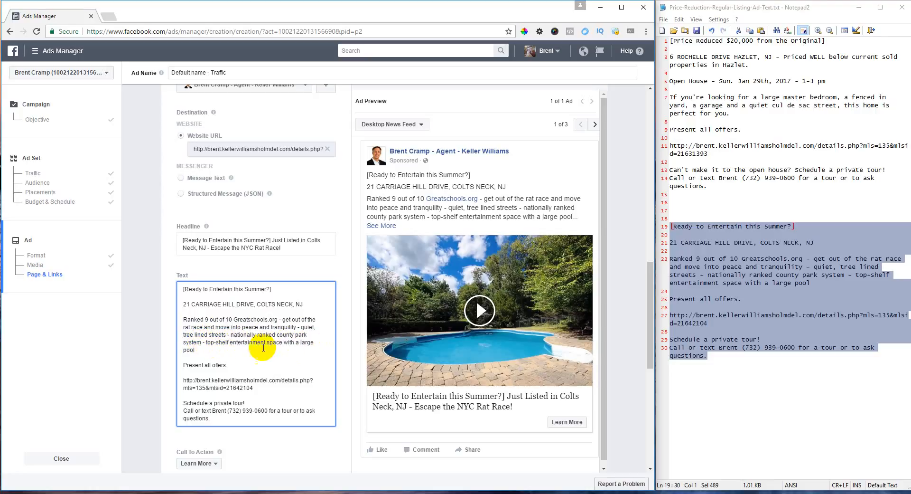
- Insert '- open concept' after 'pool' in the ad text
click(208, 351)
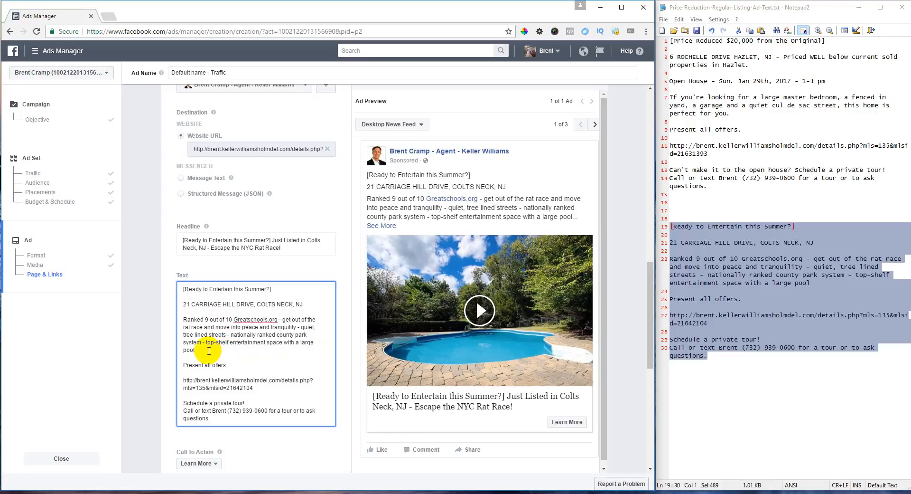
text(- )
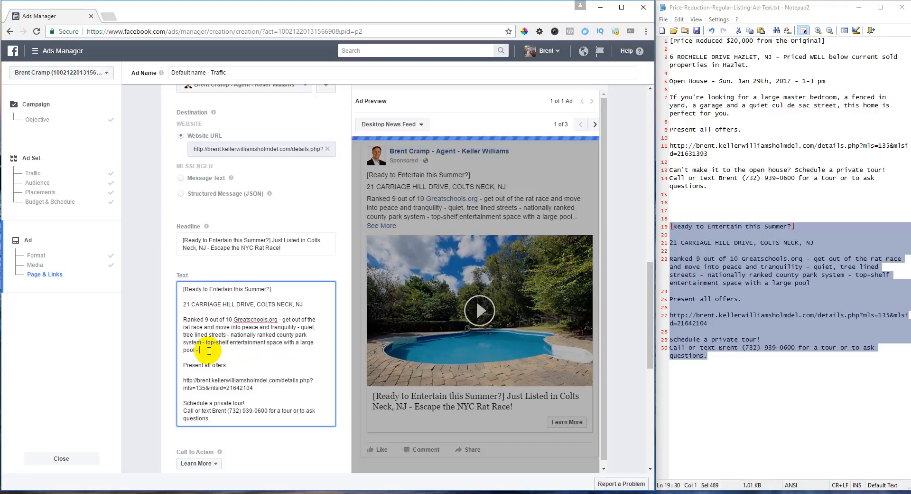
text(open concept)
click(180, 366)
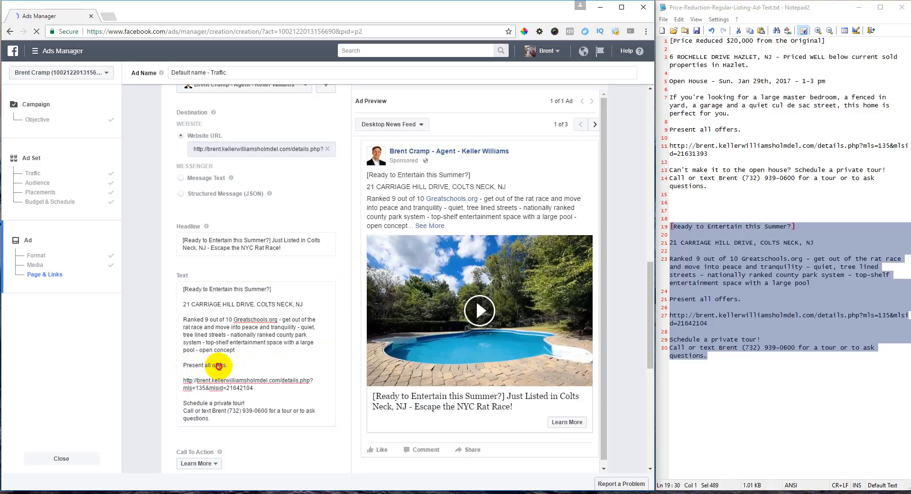
click(237, 363)
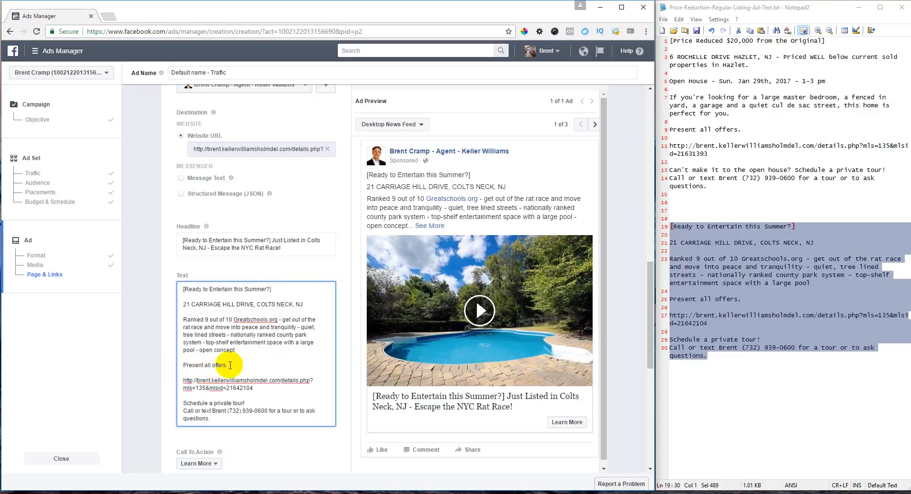
click(254, 361)
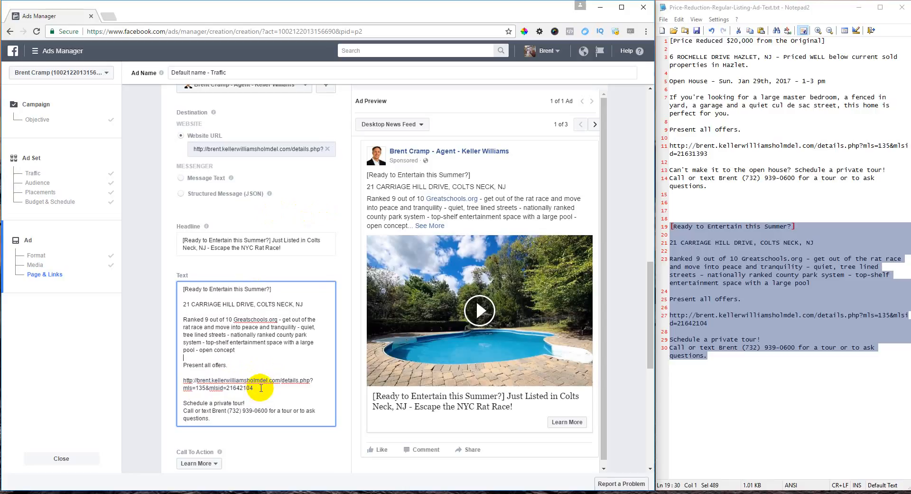
scroll(259, 382, down, 2)
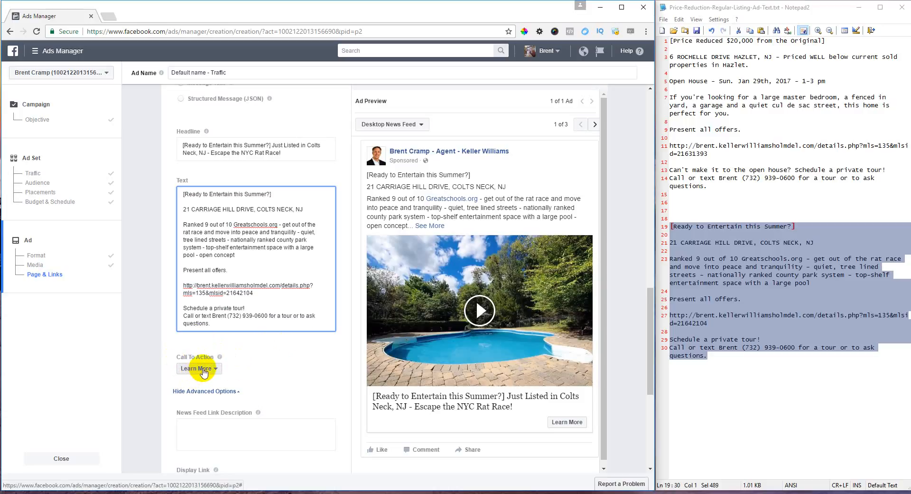
scroll(247, 346, down, 3)
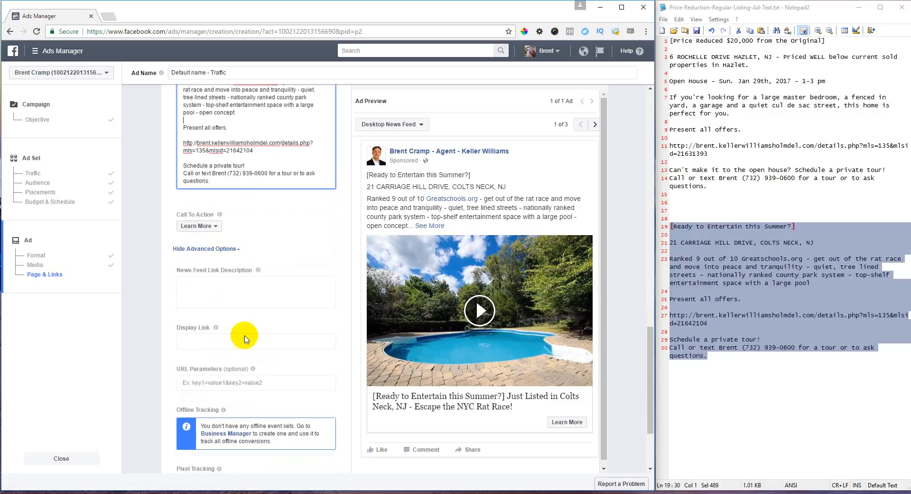
click(206, 227)
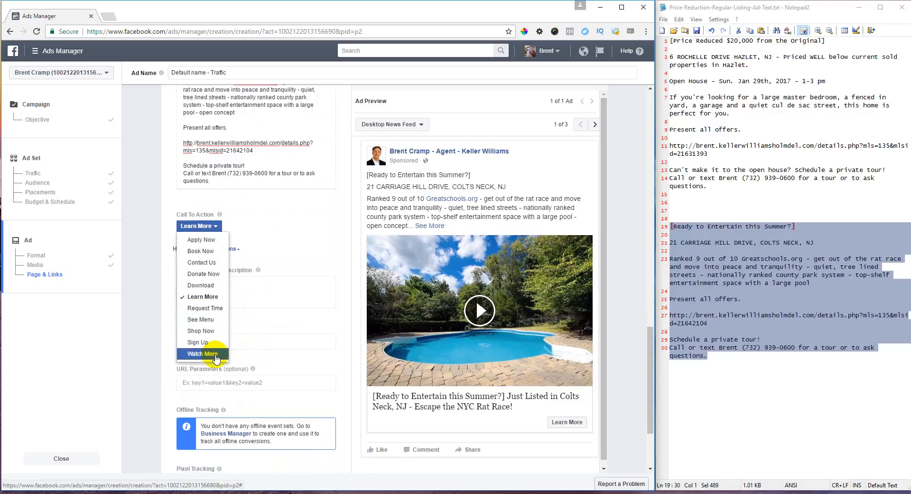
click(202, 296)
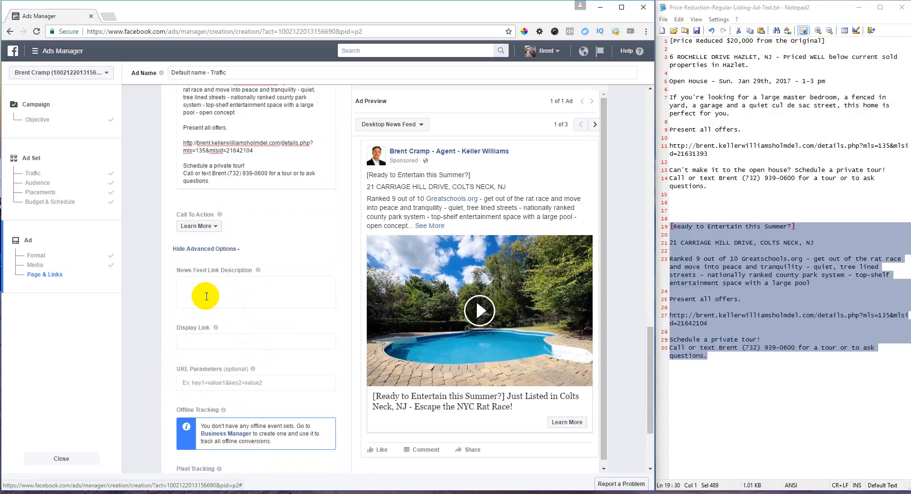
click(281, 292)
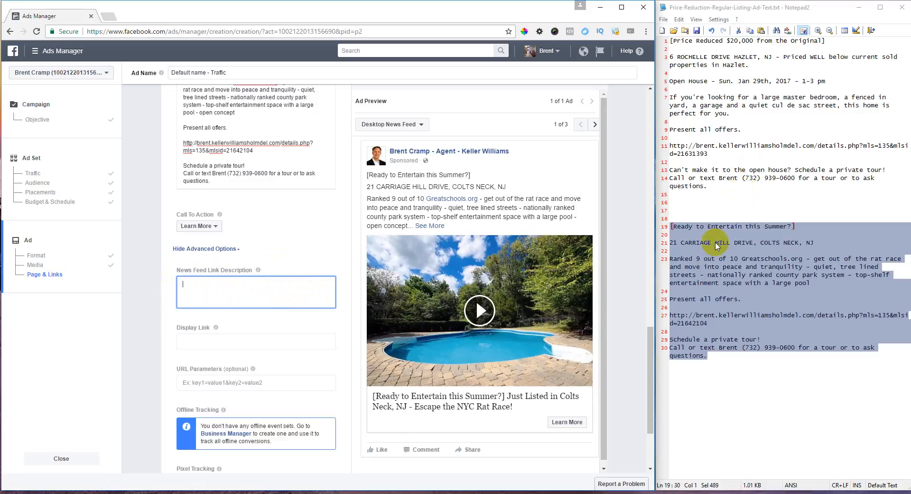
- Paste the top-shelf pool sentence from the notes as the News Feed Link Description, capitalizing 'Top-shelf'
click(714, 258)
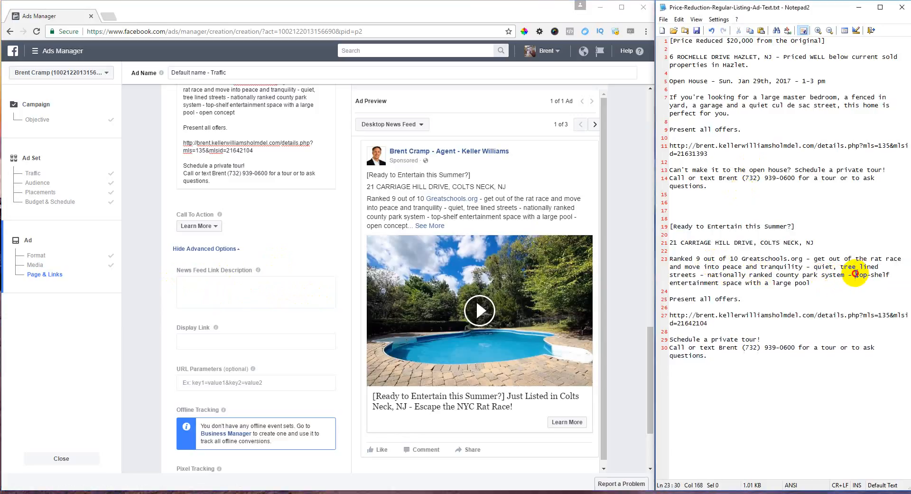
drag(856, 274, 816, 285)
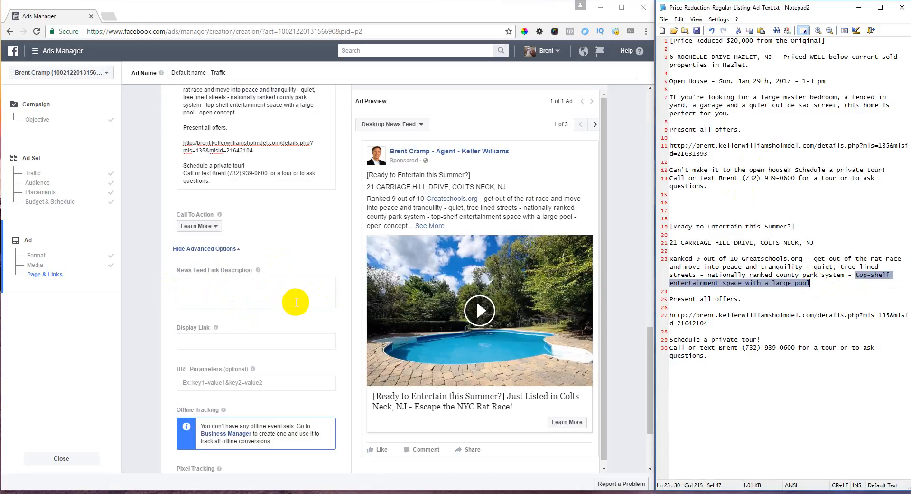
click(206, 286)
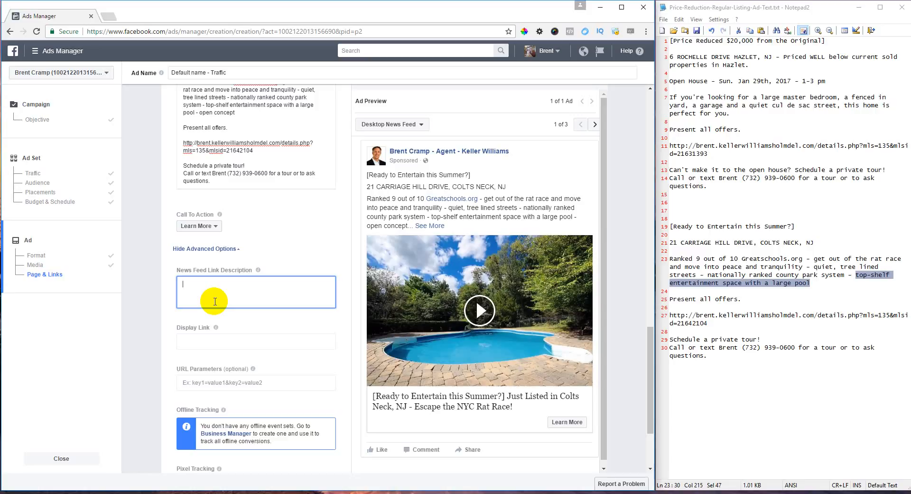
key(ctrl+v)
click(184, 284)
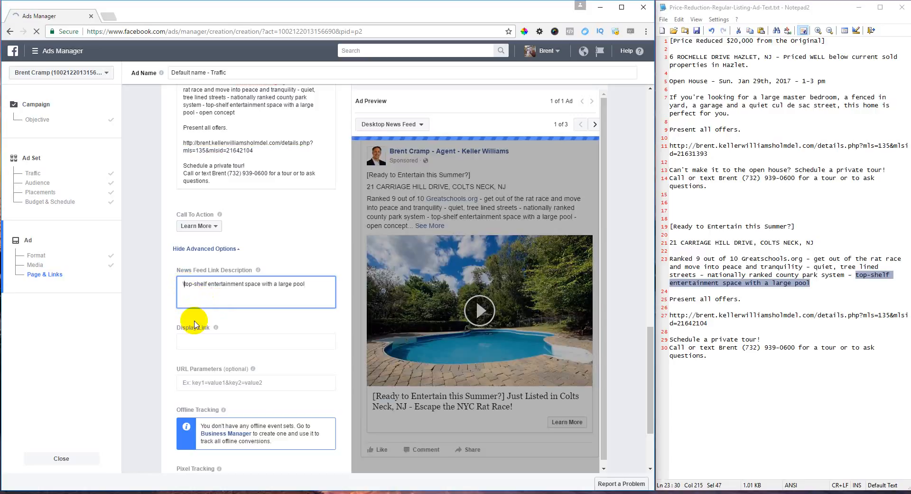
key(Delete)
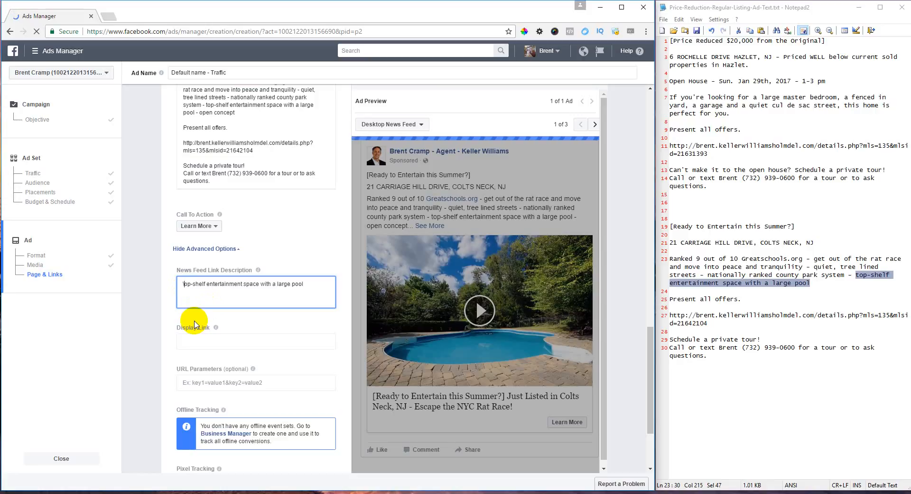
text(T)
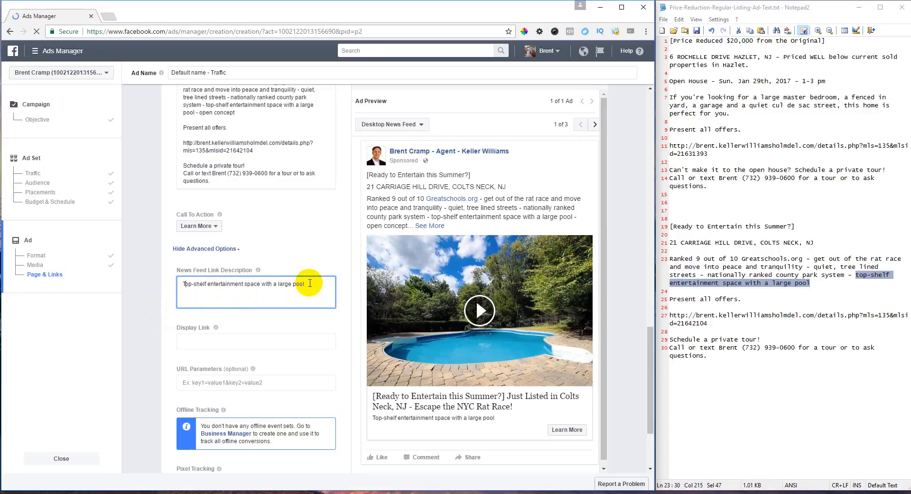
click(230, 342)
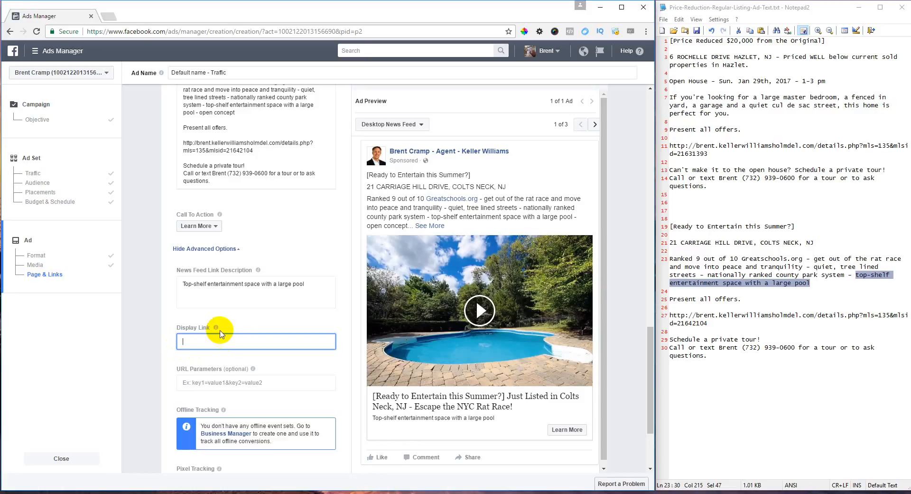
drag(253, 150, 186, 143)
key(ctrl+c)
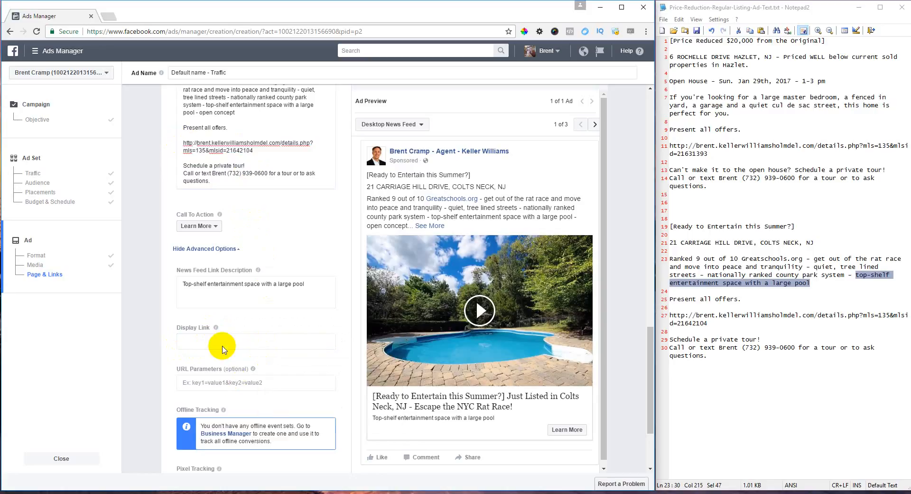
click(223, 341)
key(ctrl+v)
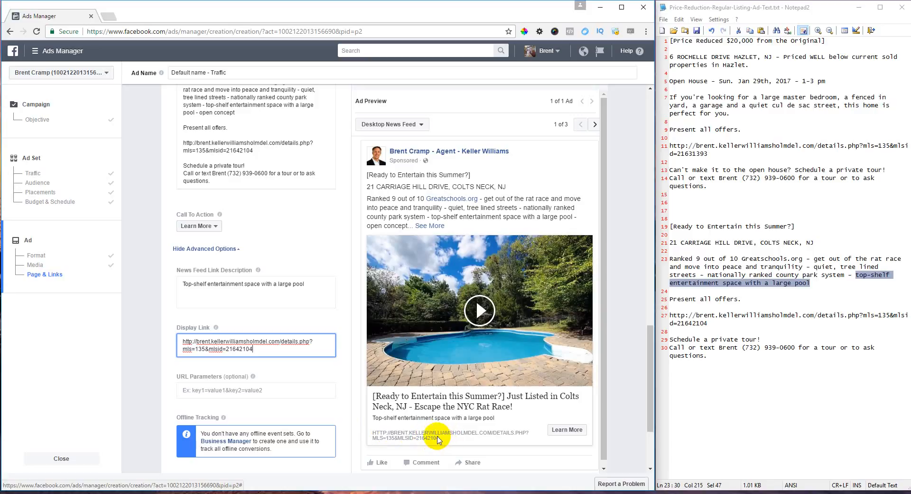
drag(259, 347, 168, 339)
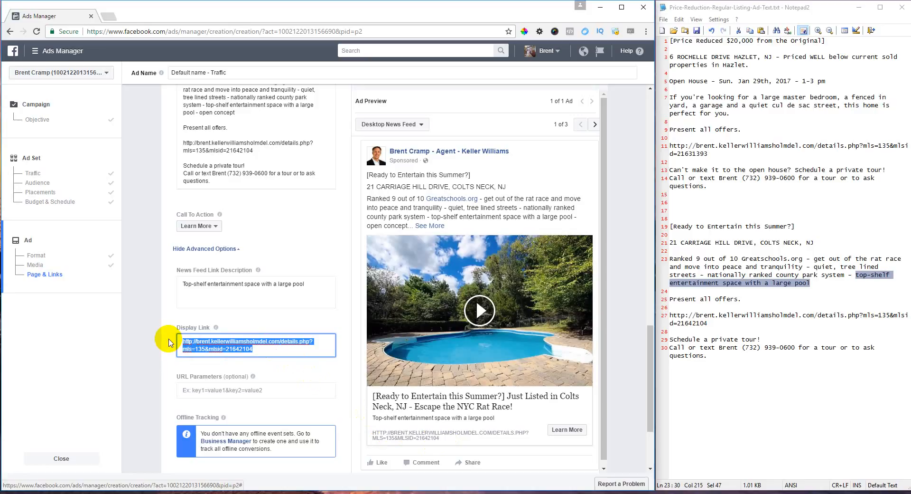
key(BackSpace)
click(299, 325)
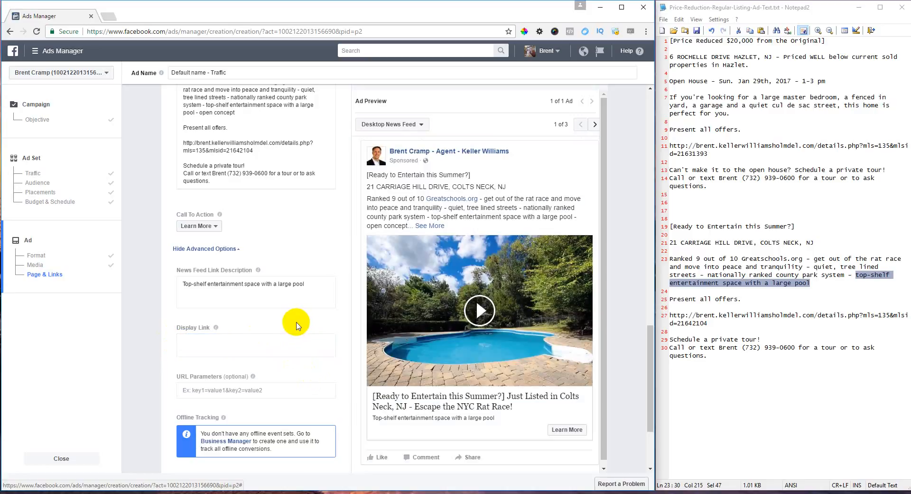
- Choose 'Track all conversions from my Facebook pixel' and place the ad order
scroll(295, 323, down, 3)
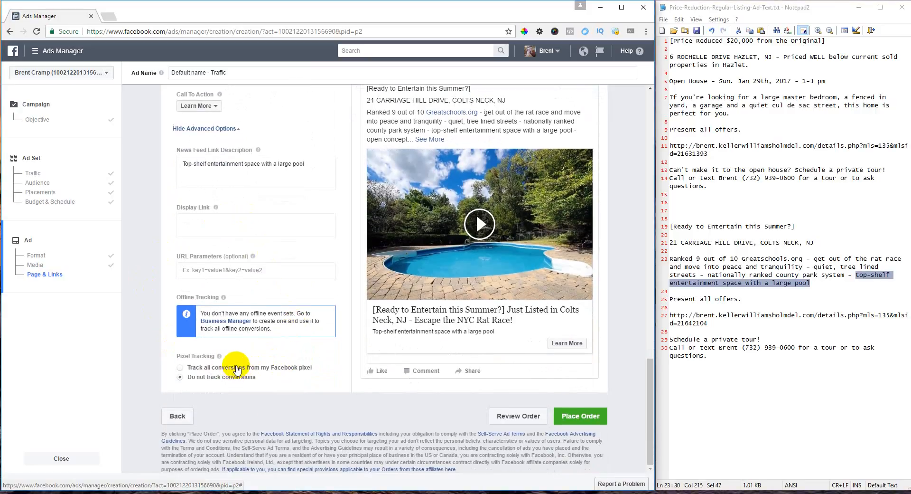
click(232, 368)
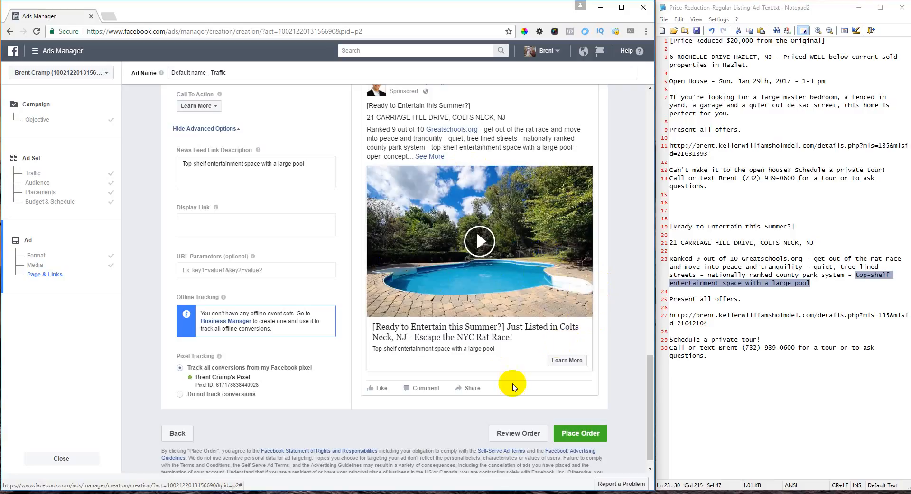
click(588, 432)
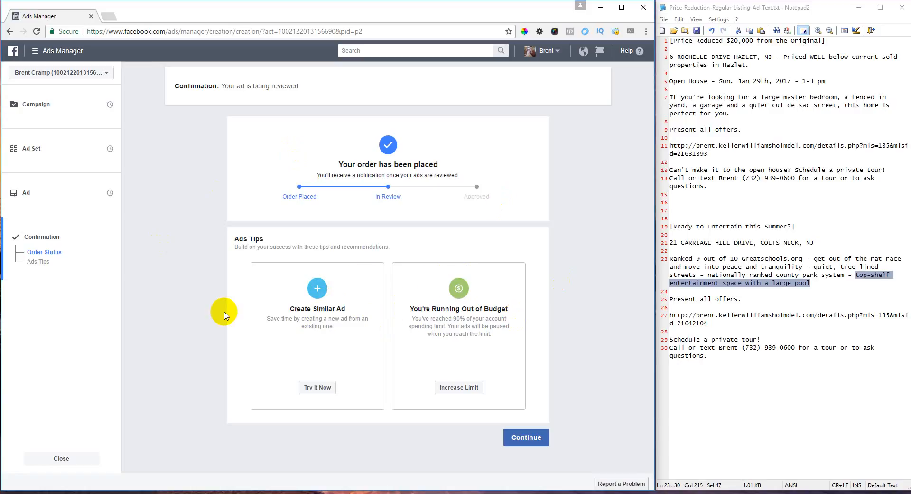
click(535, 430)
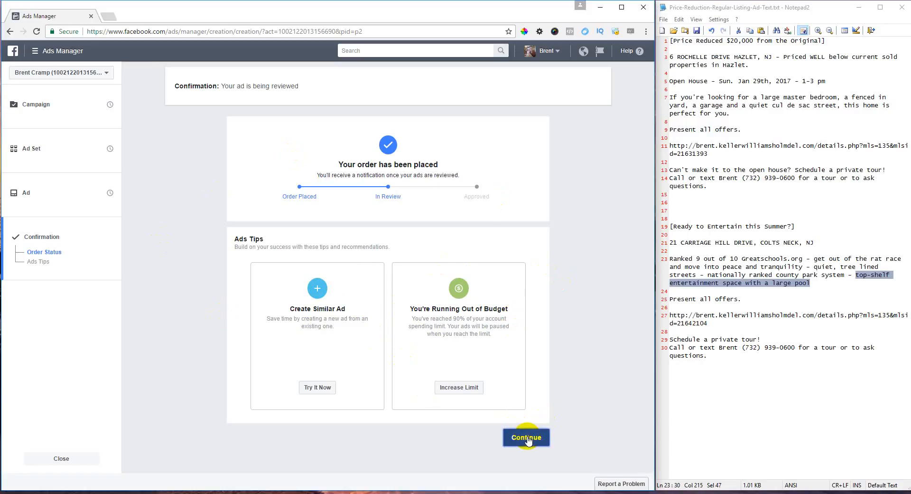